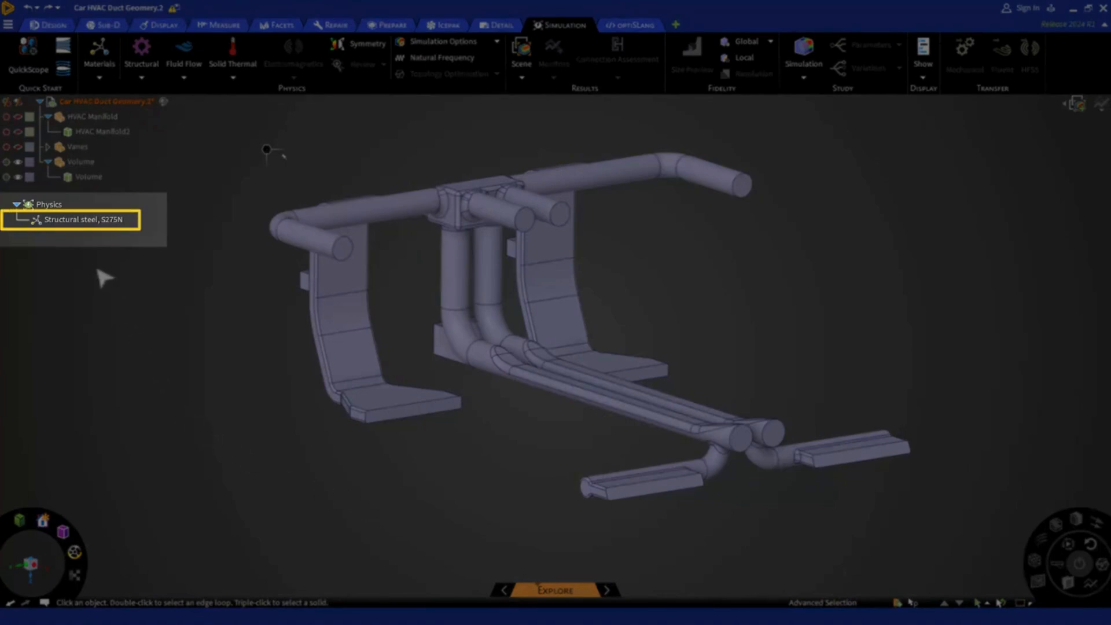
Assign Air as the material of the Volume body in place of structural steel.
left_click(91, 224)
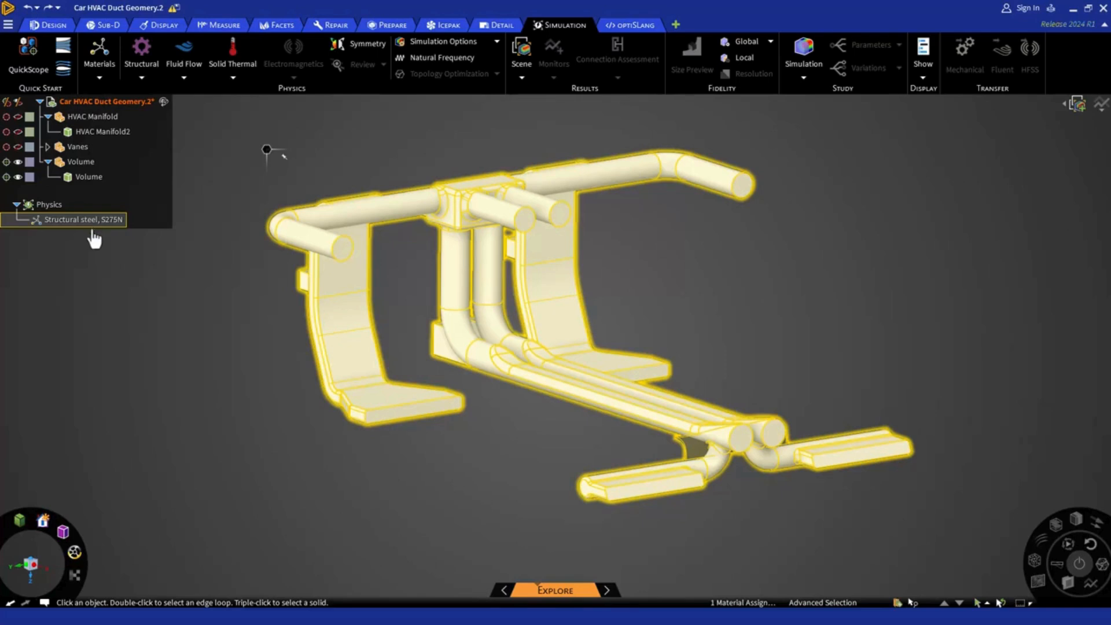
left_click(116, 250)
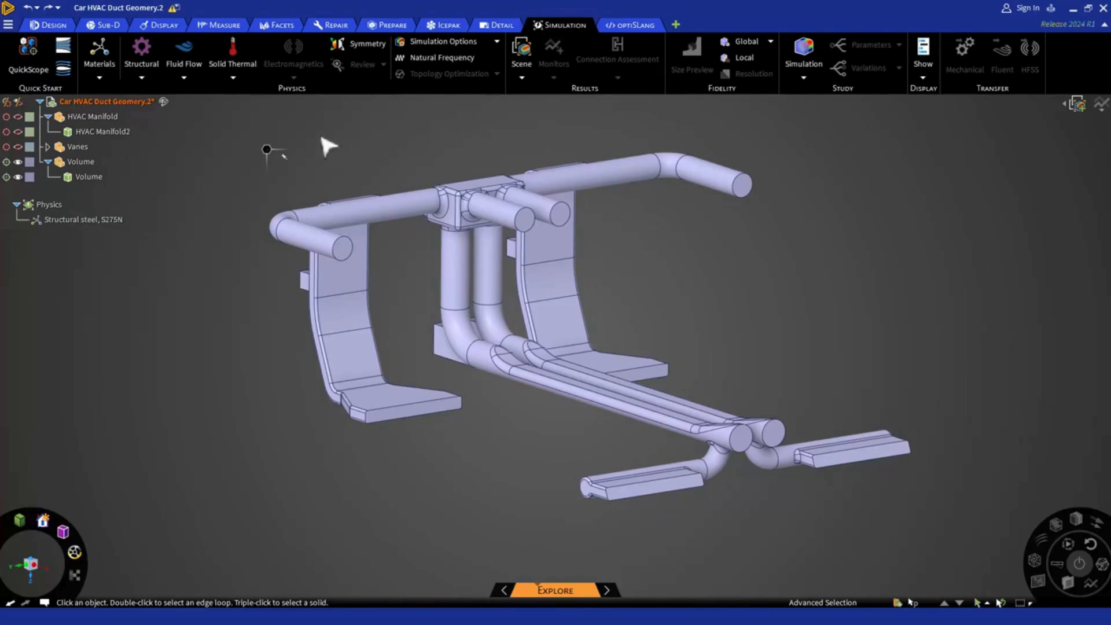
left_click(93, 59)
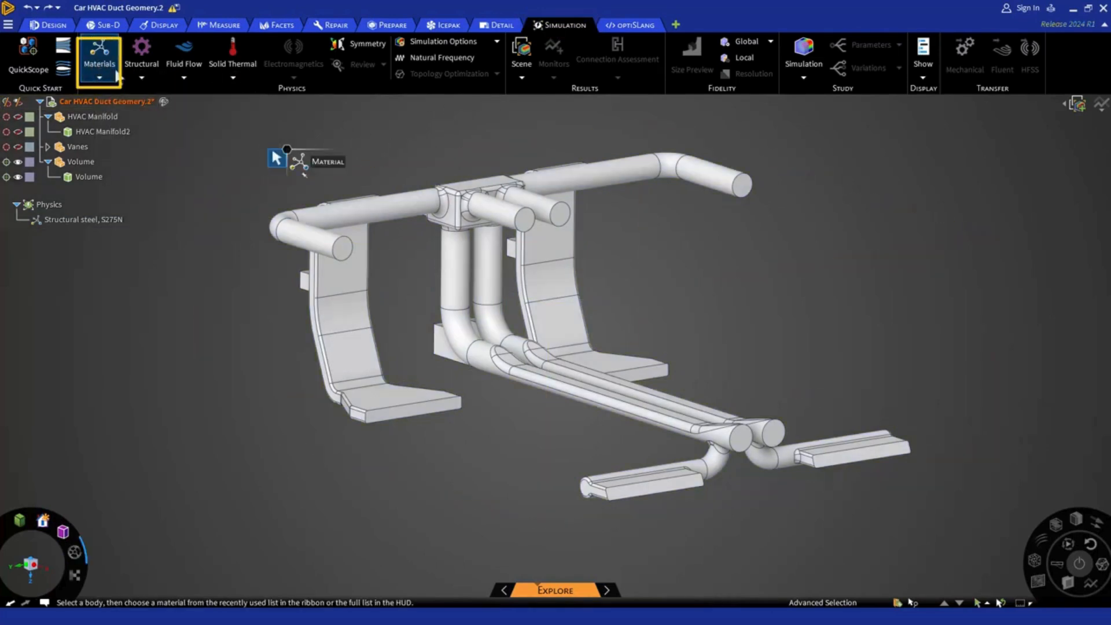
left_click(92, 177)
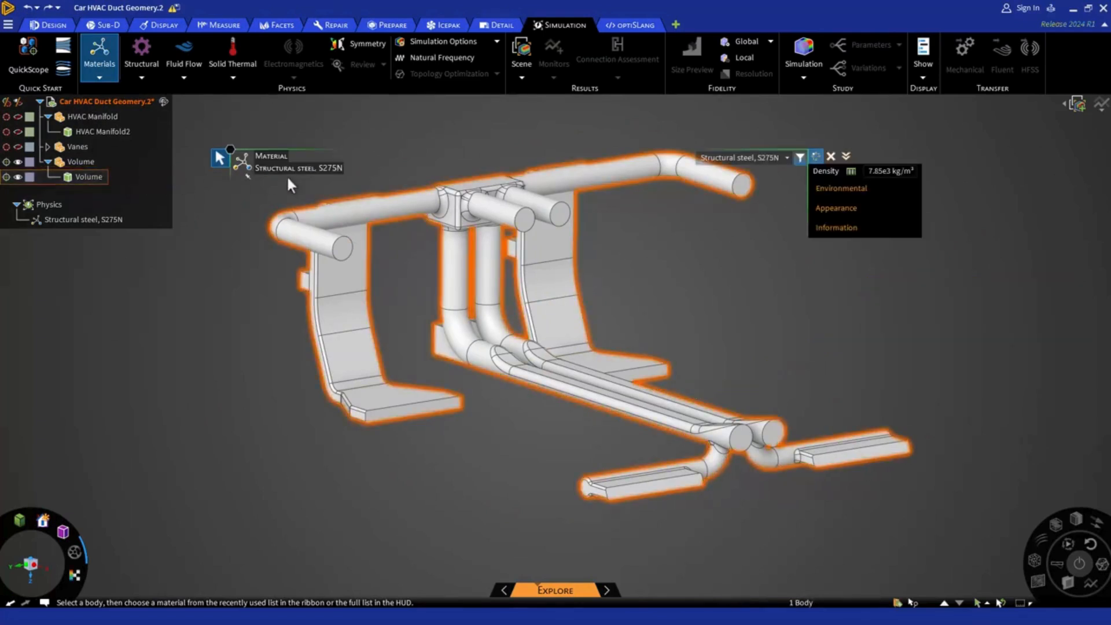
left_click(786, 159)
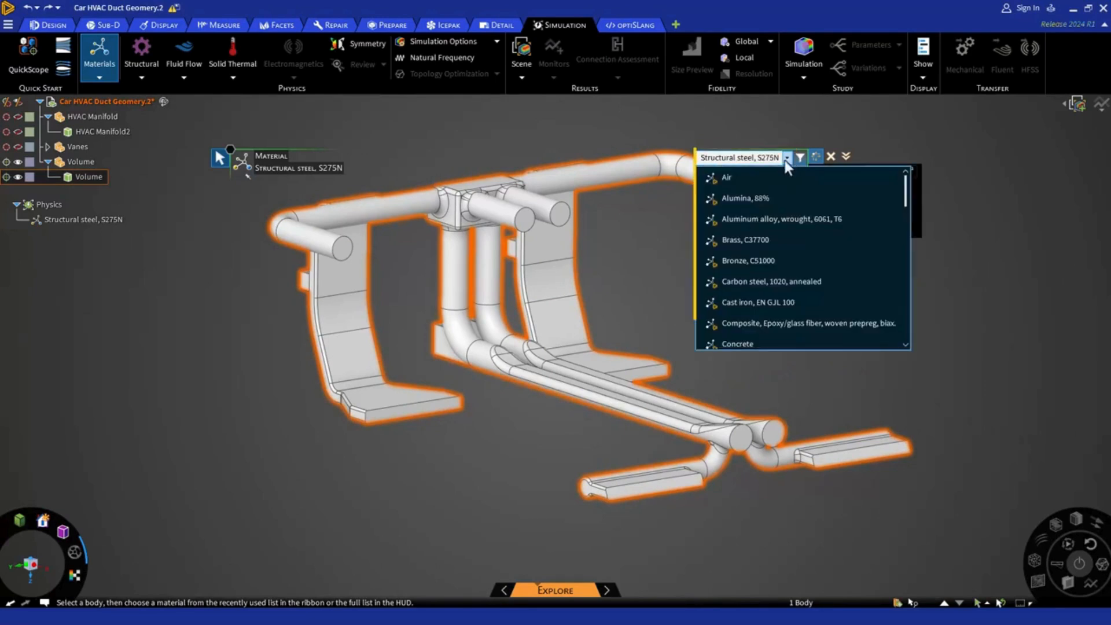
left_click(757, 184)
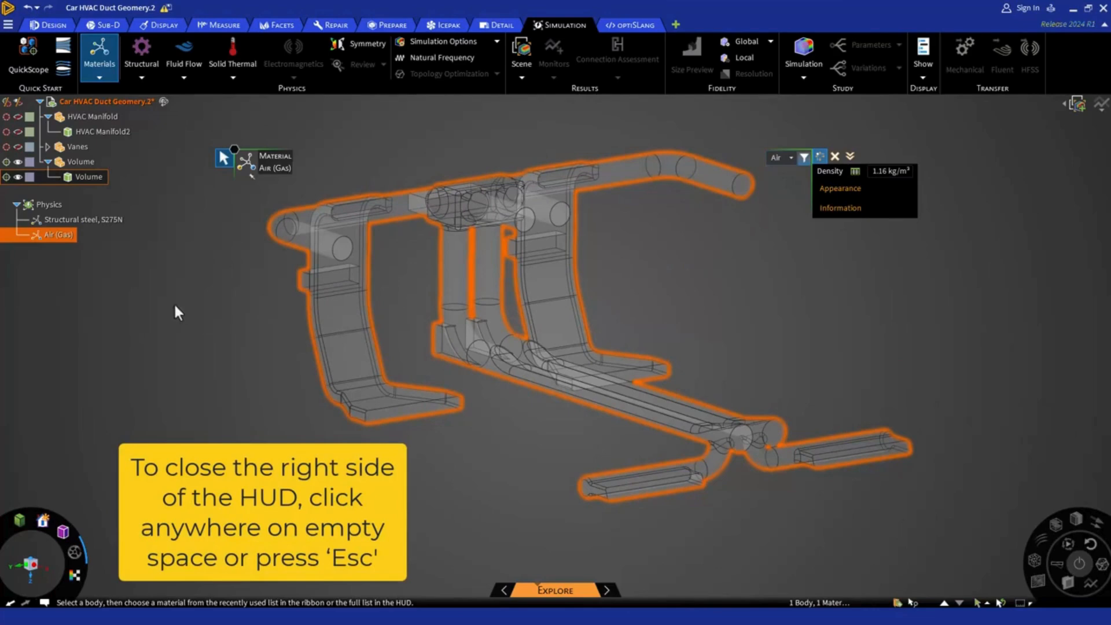
left_click(154, 303)
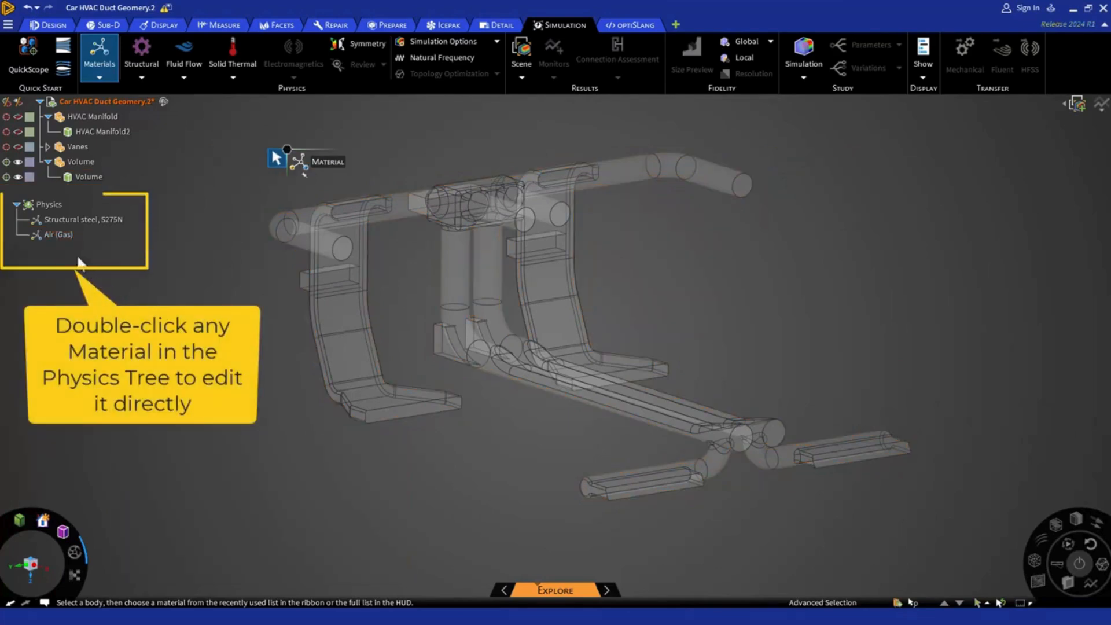
Open the Air material assignment for editing and view the list of available materials.
double_click(59, 236)
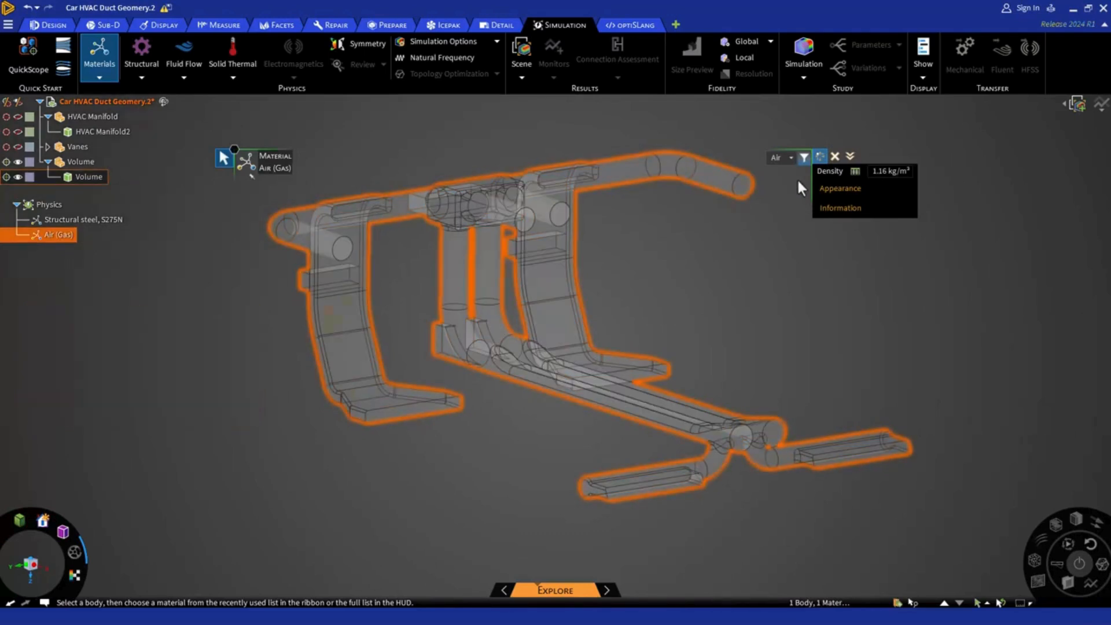
left_click(791, 158)
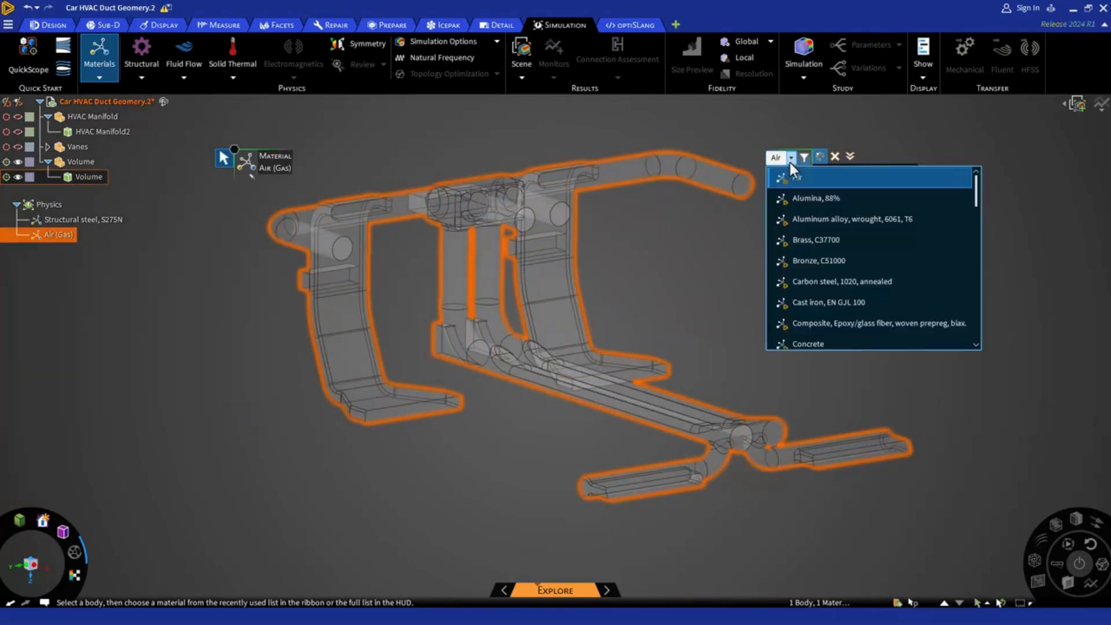
left_click(703, 243)
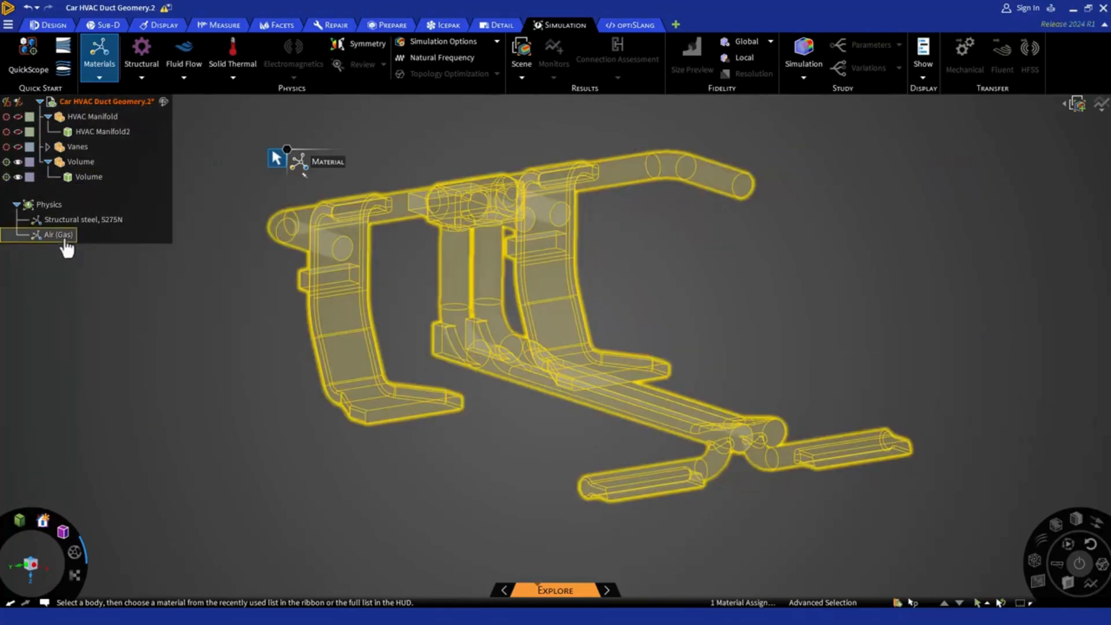
Replace the Volume body's Air with a custom material named User-Defined Fluid and expand its full properties, appearance and information.
left_click(65, 241)
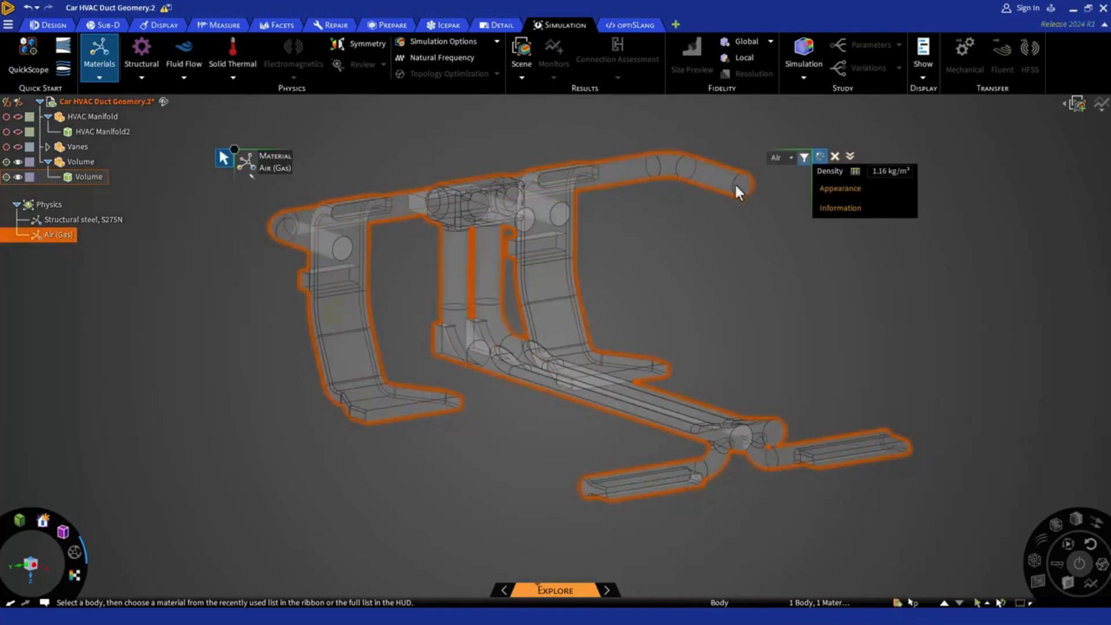
left_click(790, 158)
left_click(772, 159)
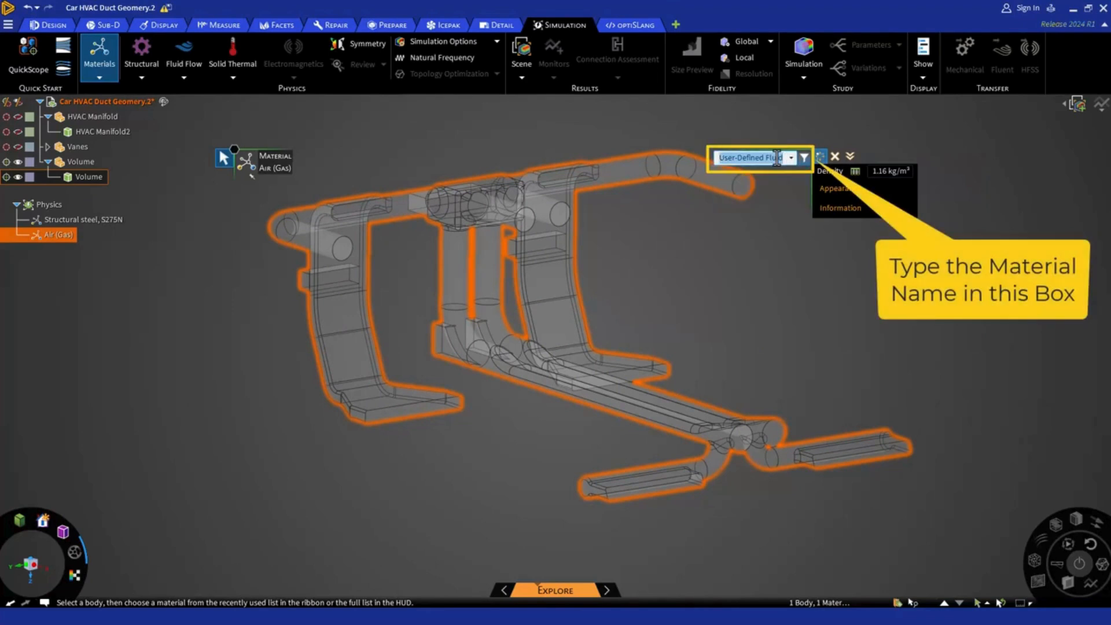
key("Return")
left_click(845, 156)
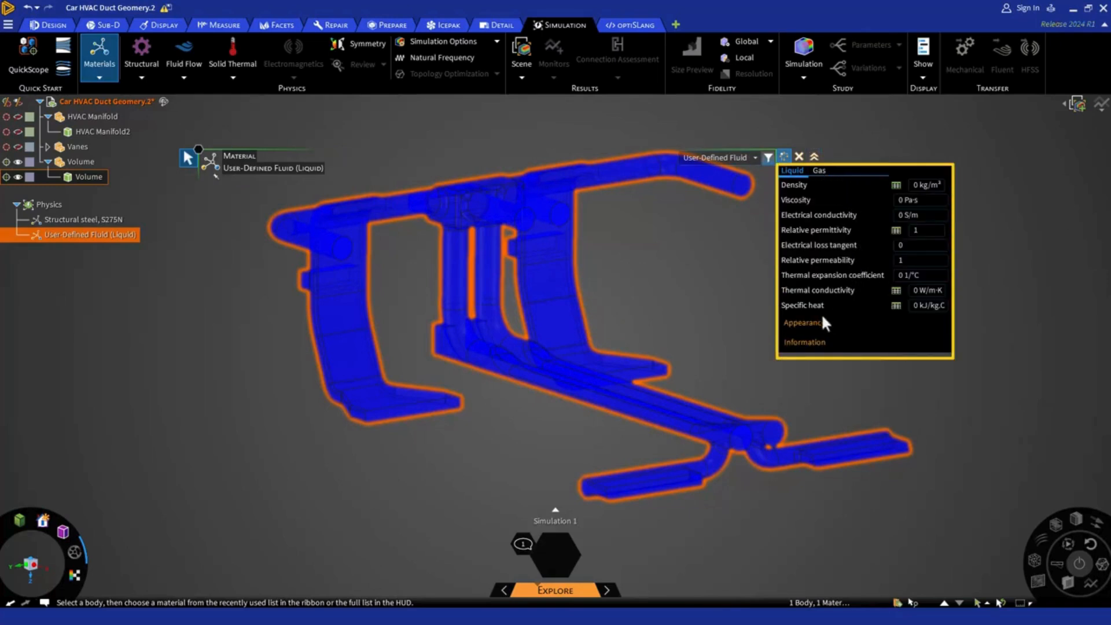
left_click(822, 323)
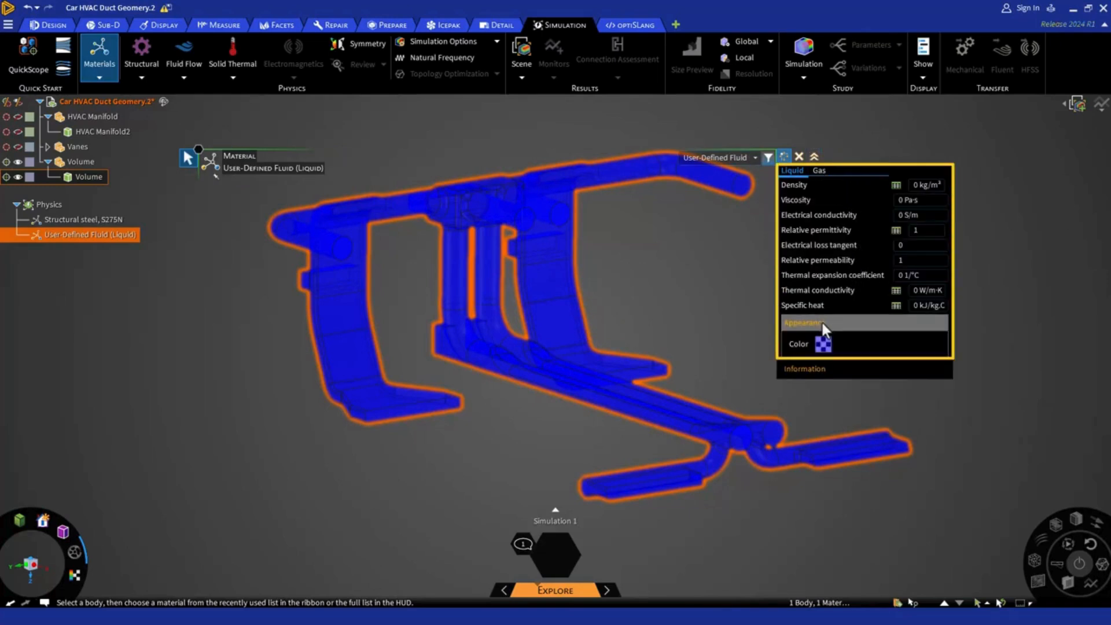
left_click(813, 369)
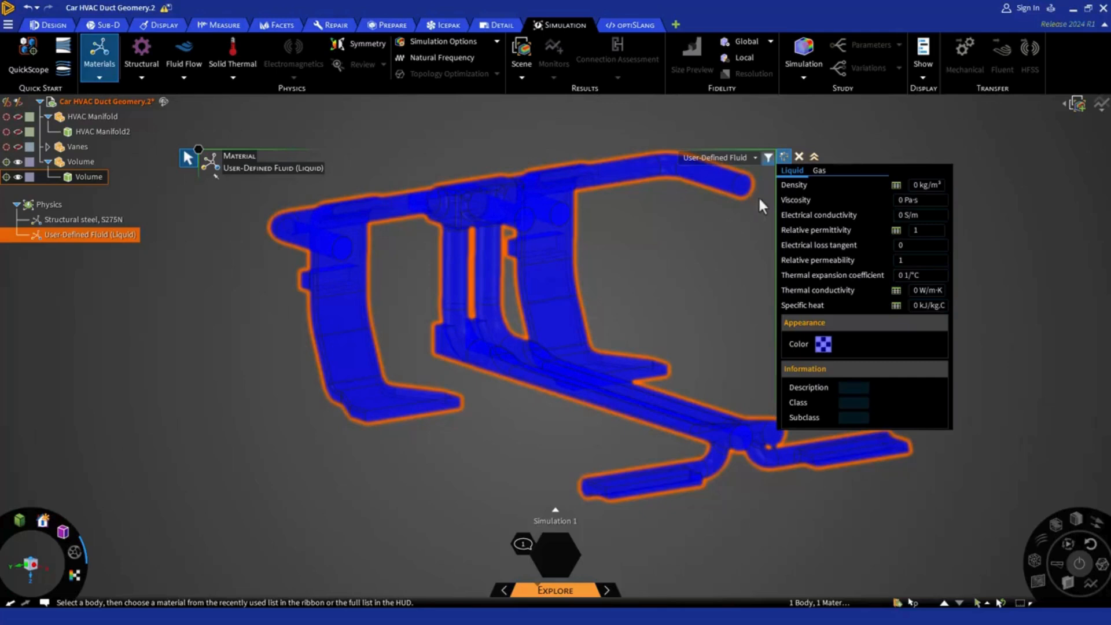
Set the Volume body's material back to Air and close the material settings.
left_click(754, 158)
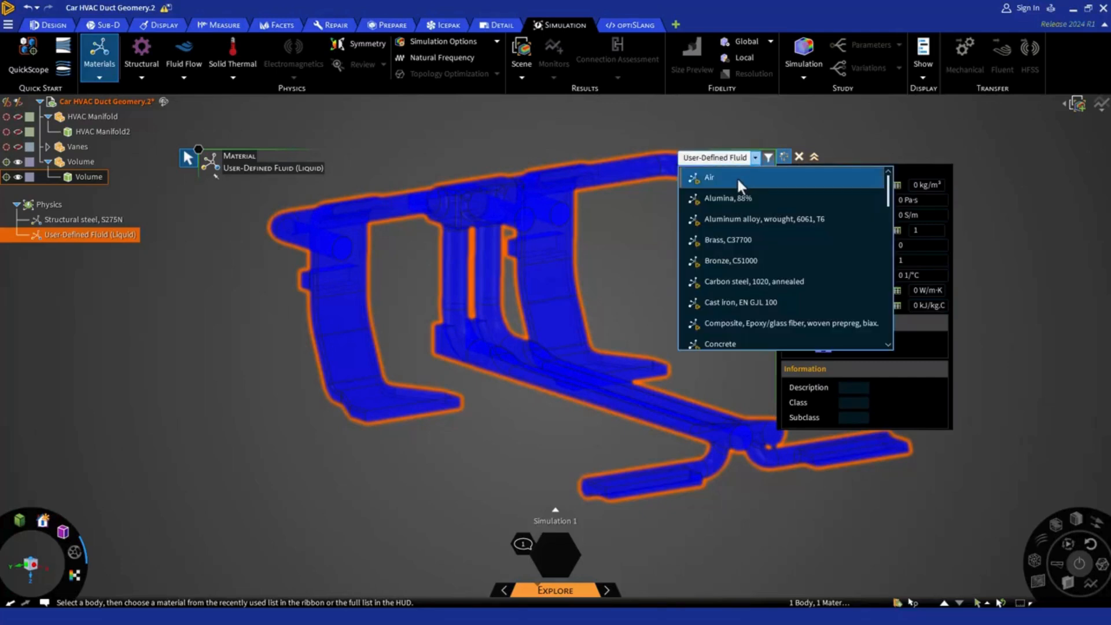
left_click(737, 175)
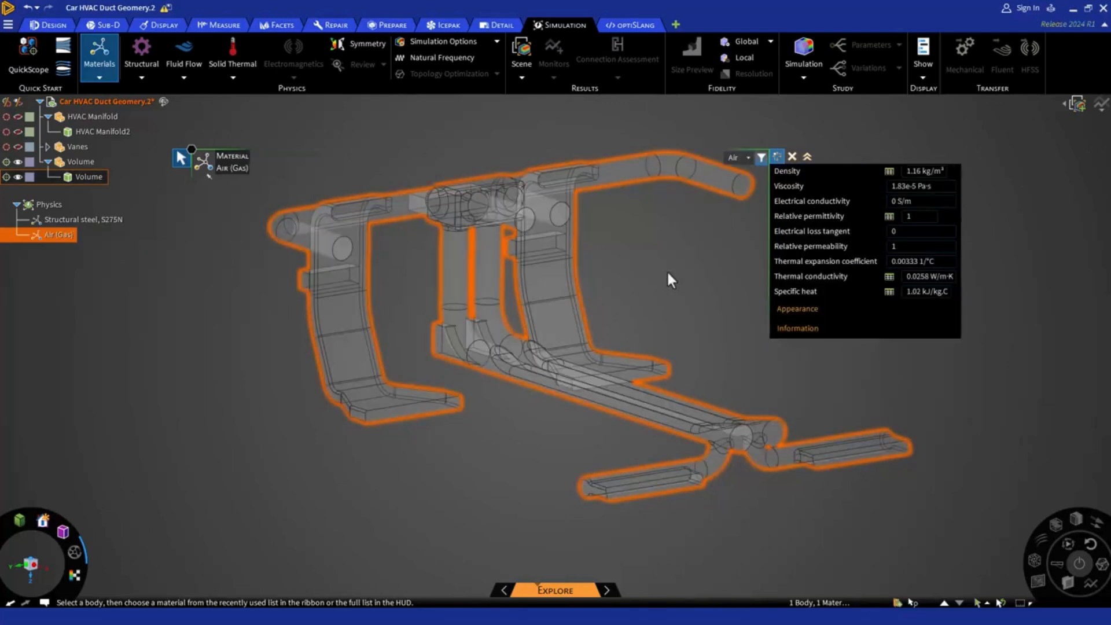
left_click(668, 274)
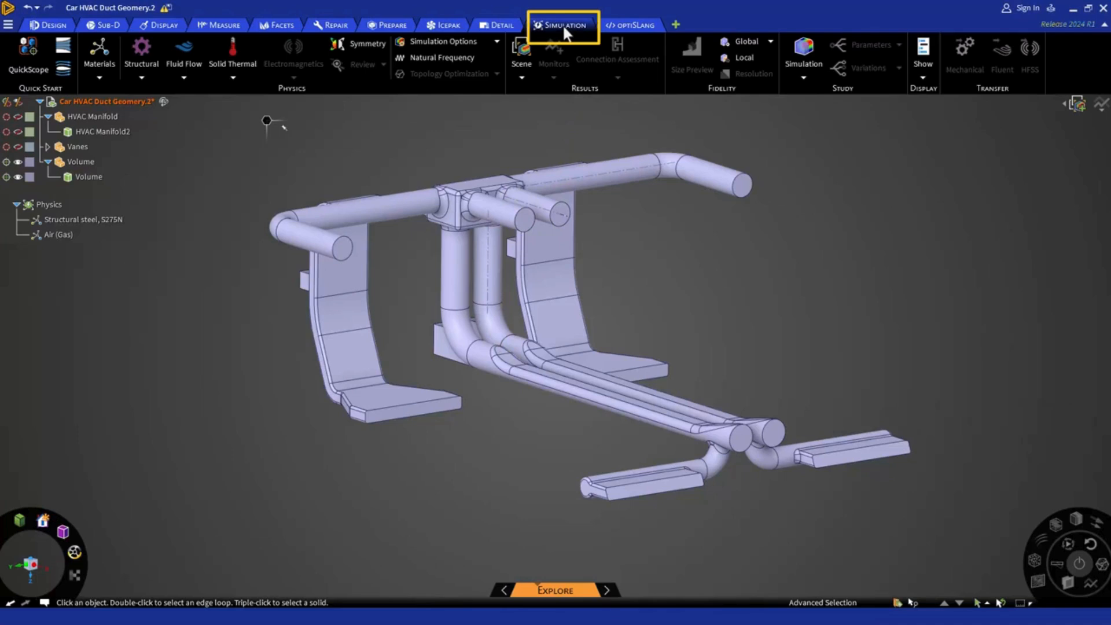
Start the Fluid Flow tool and review its overlay help on inlets and outlets, including the embedded setup video.
left_click(189, 66)
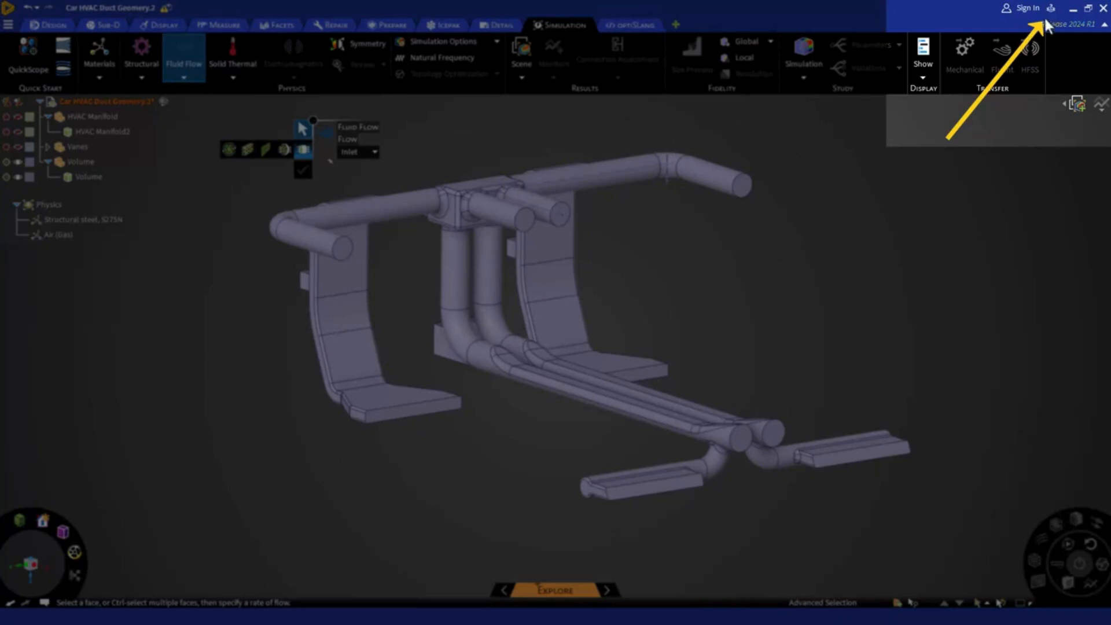
left_click(1050, 8)
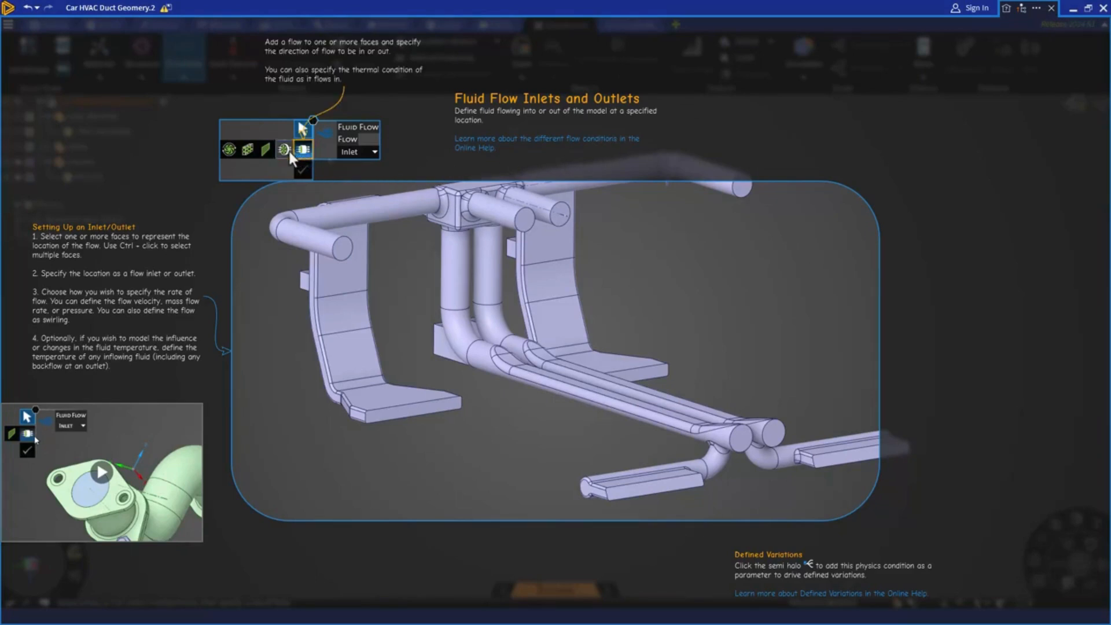
mouse_move(287, 154)
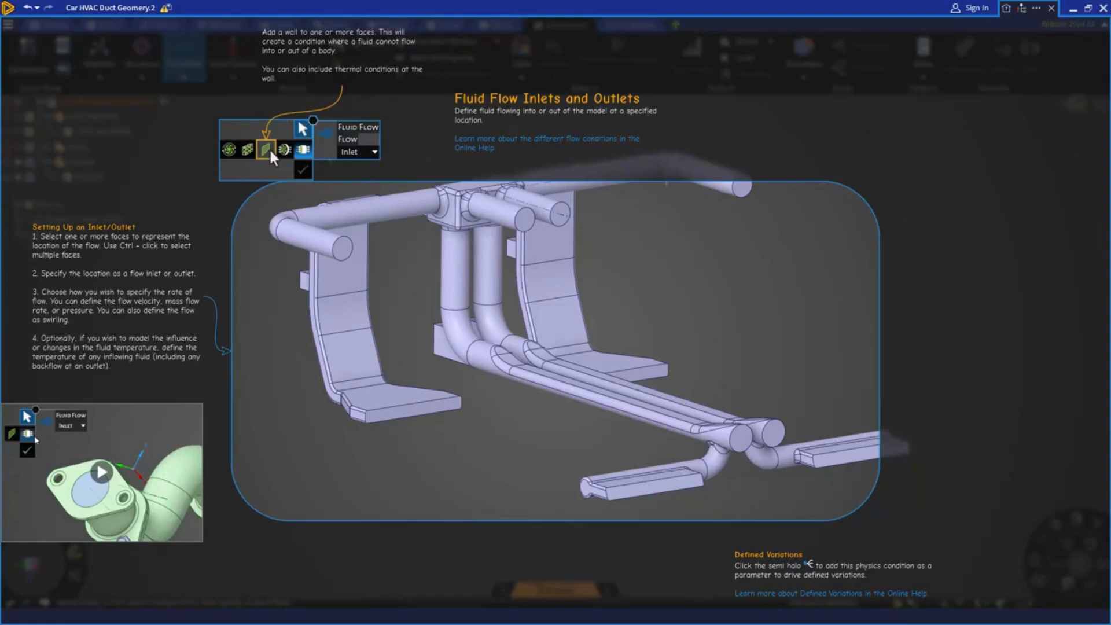
mouse_move(234, 148)
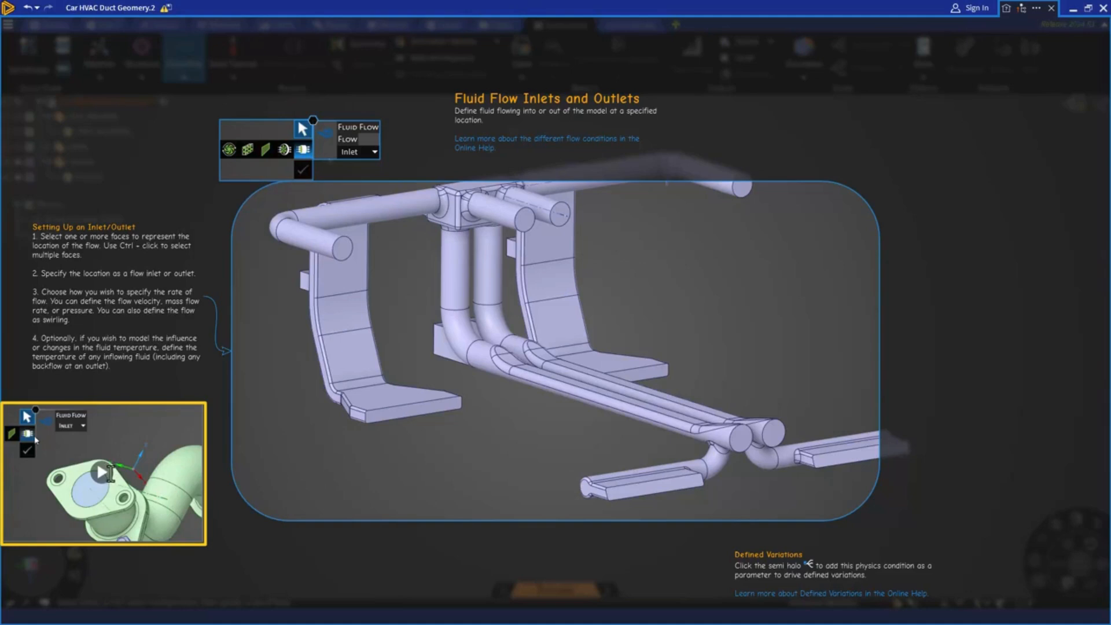
left_click(105, 478)
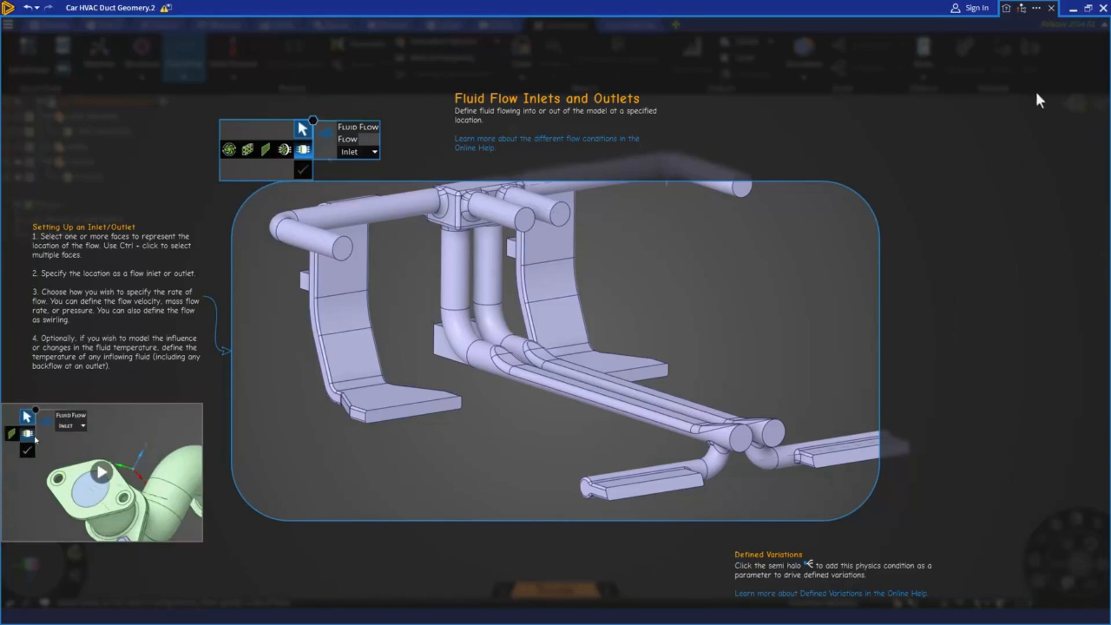
left_click(1052, 8)
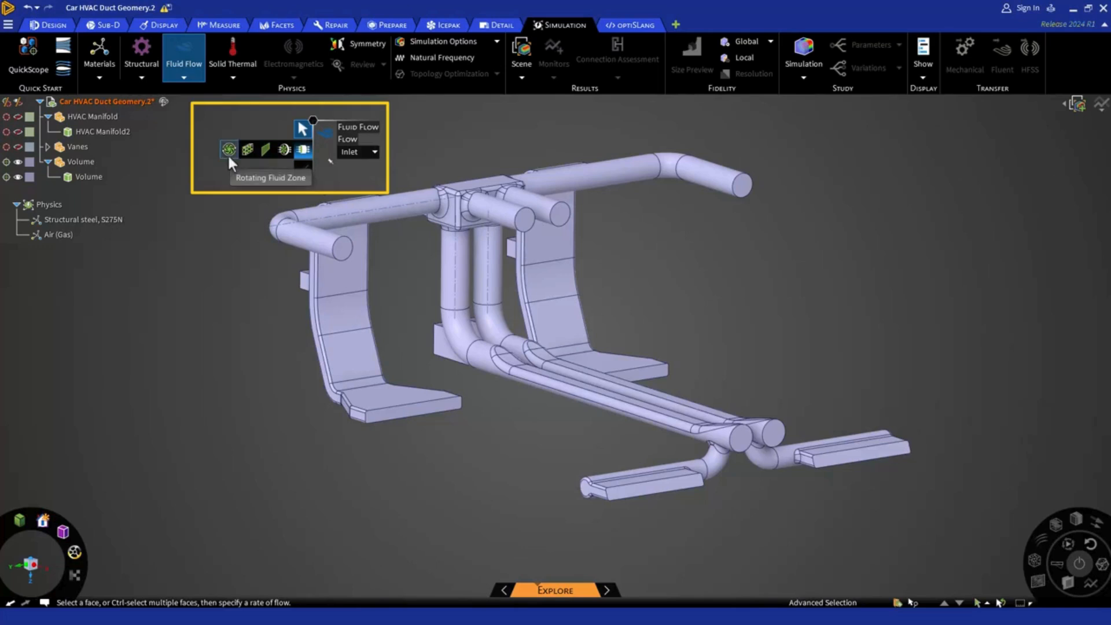
Add a flow inlet with a mass flow rate of 0.01 kg/s on the rectangular rear face of the central manifold box.
left_click(299, 154)
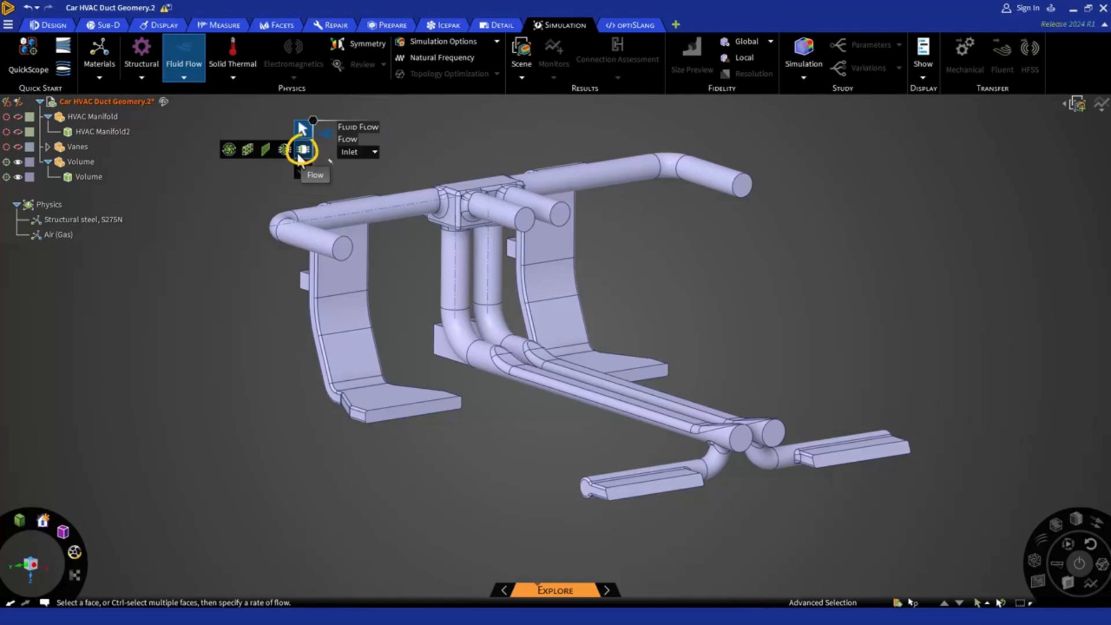
left_click(354, 155)
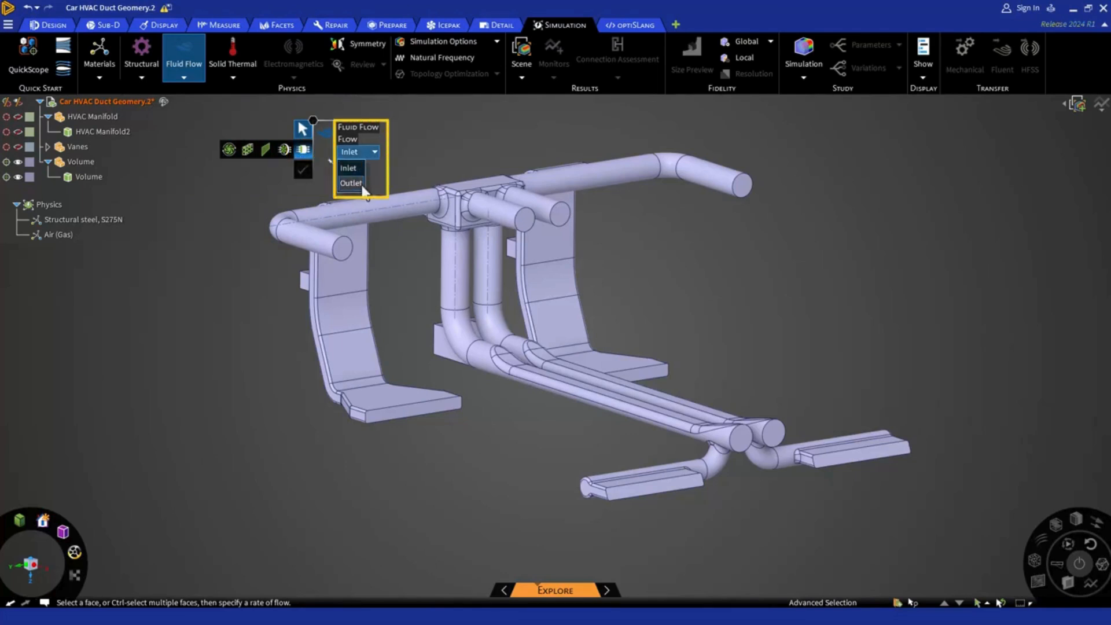
left_click(359, 167)
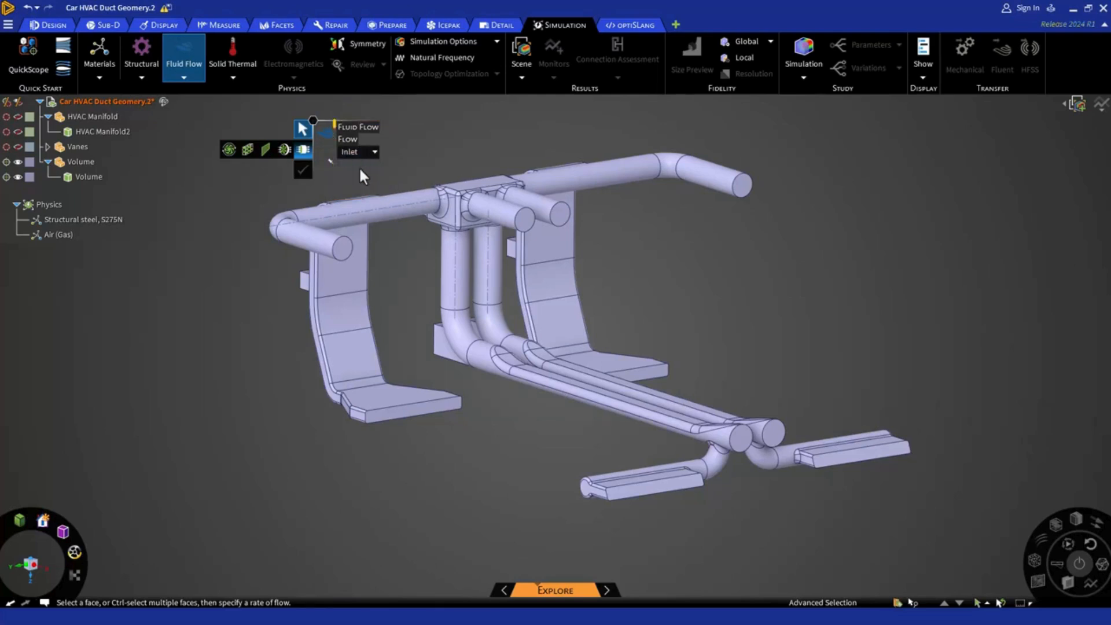
mouse_move(464, 290)
middle_mouse_down()
mouse_move(571, 330)
mouse_move(674, 336)
mouse_move(631, 356)
mouse_move(606, 261)
middle_mouse_up()
left_click(606, 261)
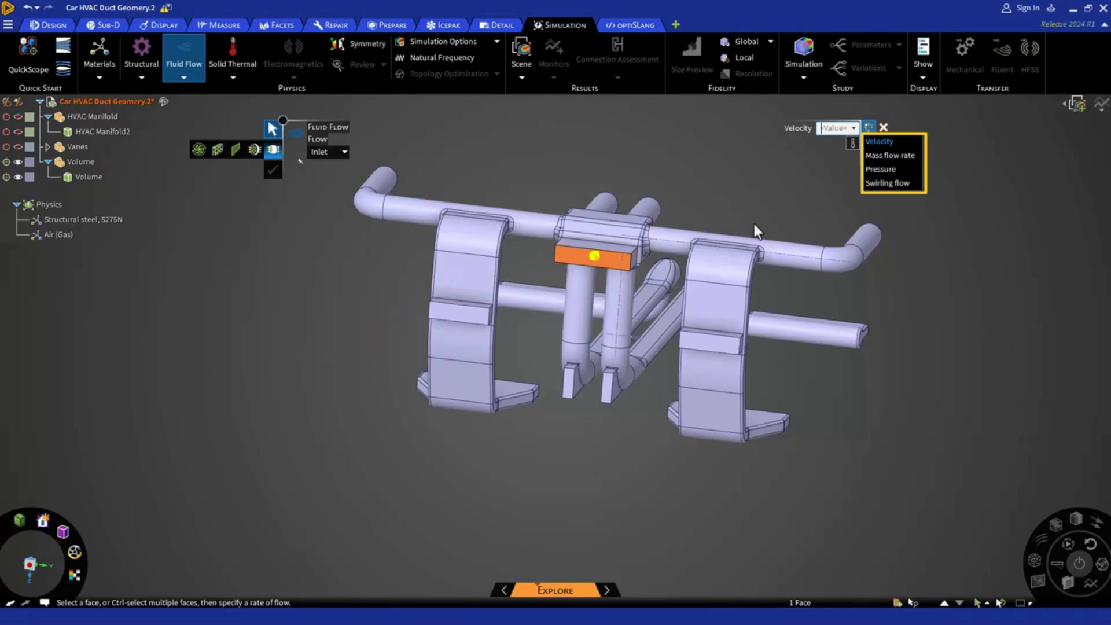
left_click(877, 155)
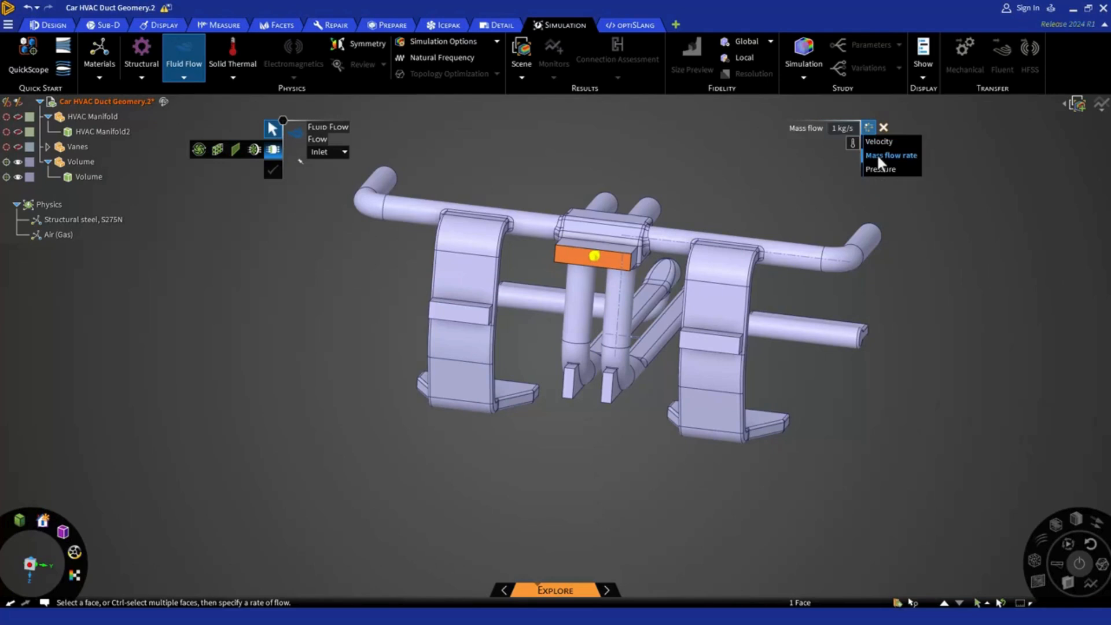
left_click(831, 128)
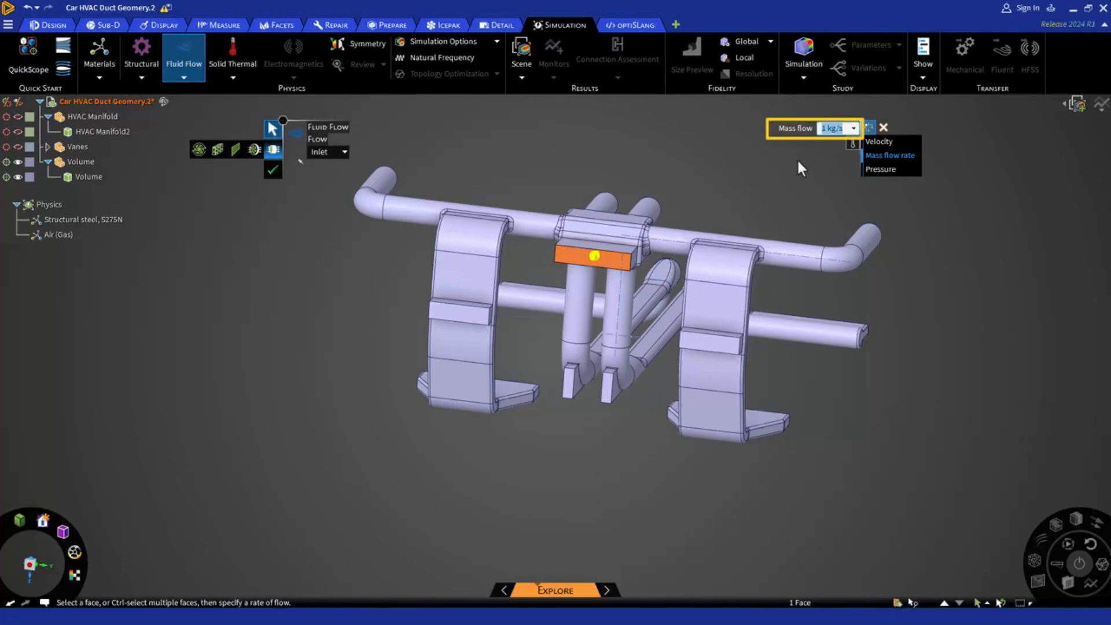
type("0.0")
left_click(272, 172)
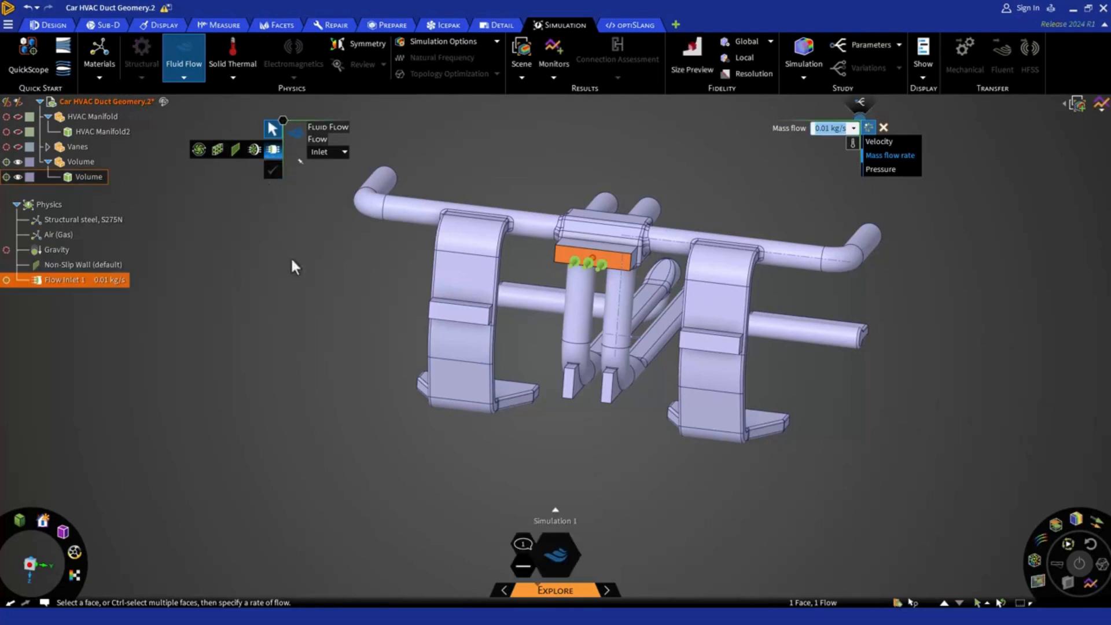
Add one flow inlet of 0.01 kg/s mass flow on the raised rectangular faces of both wide curved side ducts.
left_click(446, 310)
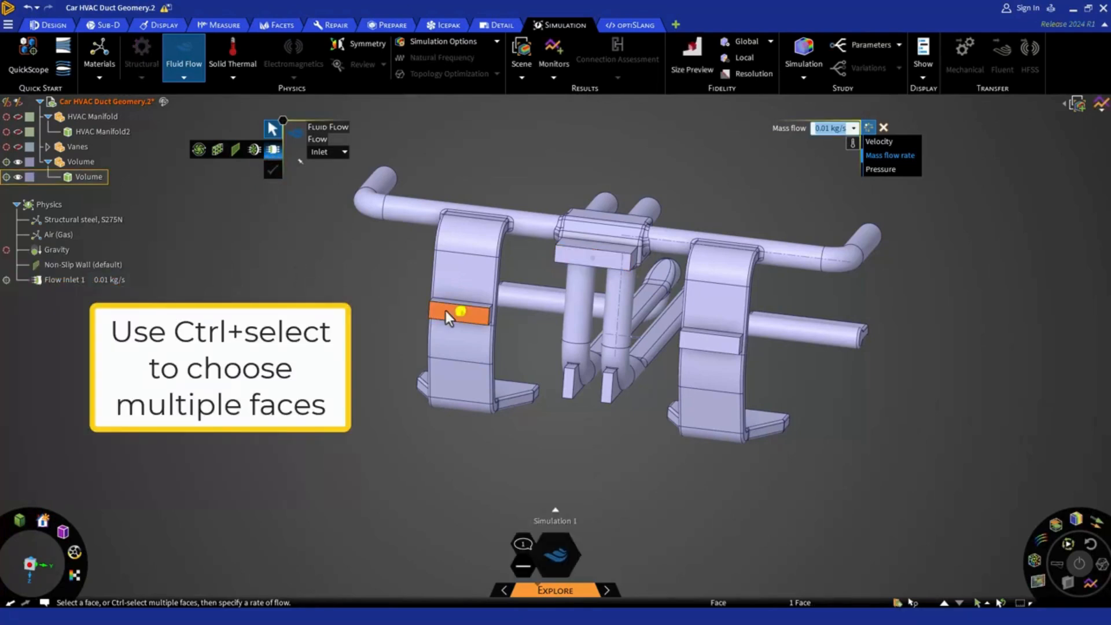
left_click(698, 345, "ctrl")
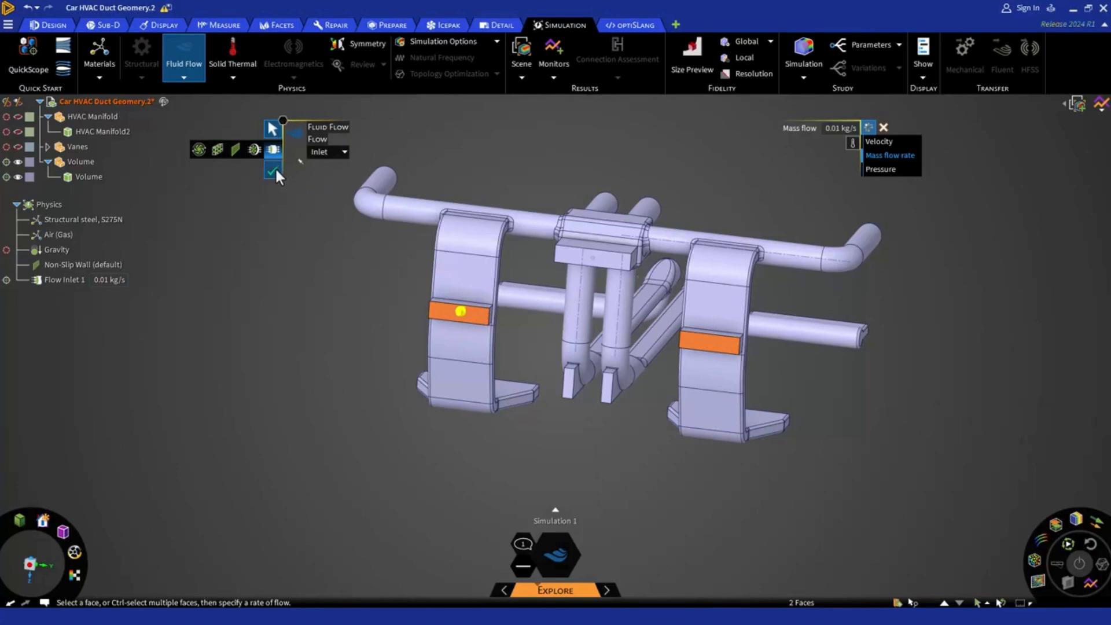
left_click(273, 169)
scroll(585, 366, "up", 2)
scroll(575, 368, "up", 1)
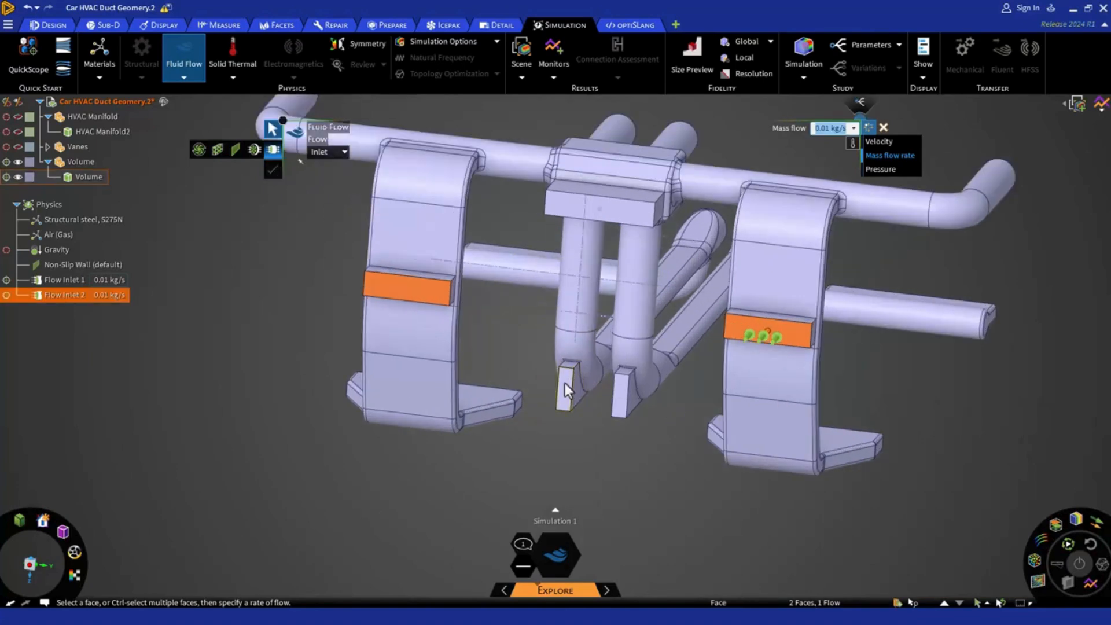
Add one flow inlet of 0.01 kg/s mass flow on the narrow rectangular faces at the base of the two central vertical pipes.
left_click(565, 384)
left_click(621, 397, "ctrl")
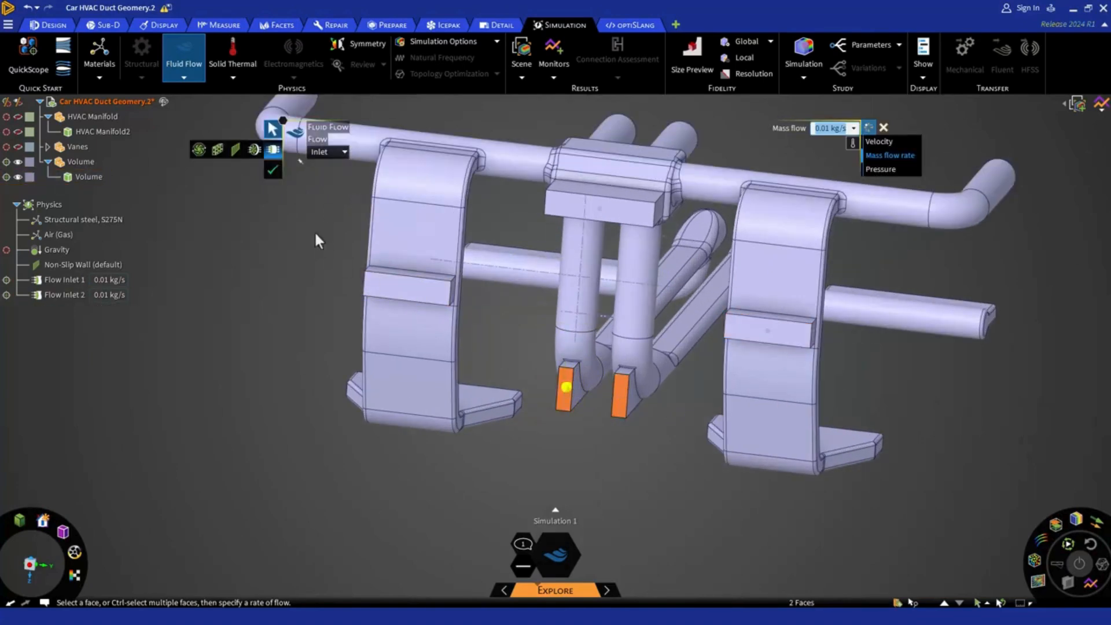
left_click(273, 170)
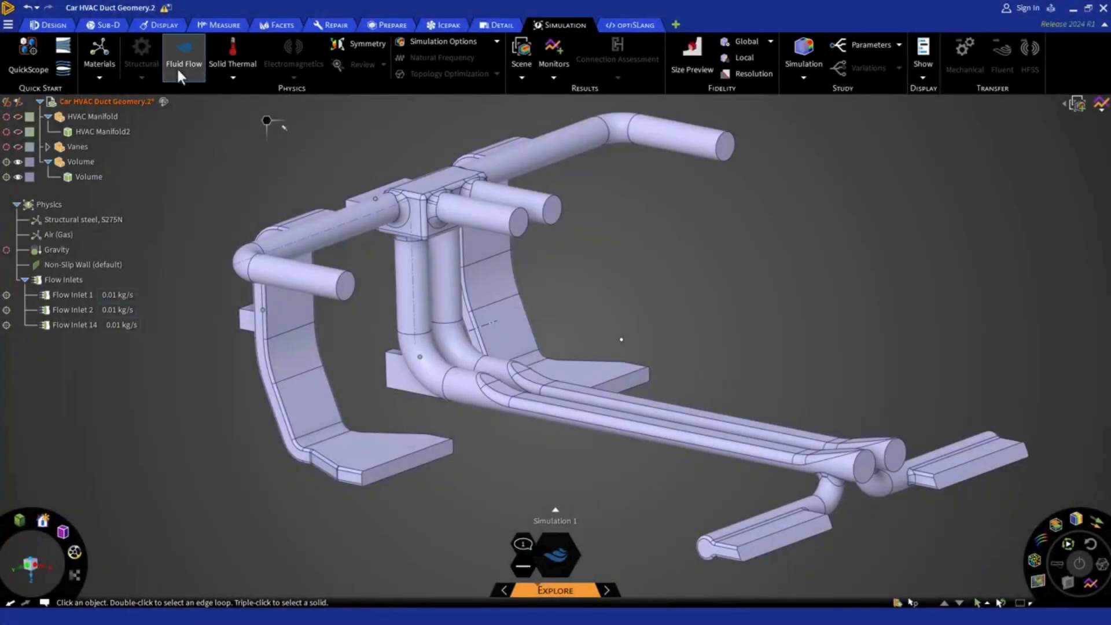
Add a pressure flow outlet of 0 Pa on the four round pipe ends of the upper duct branches.
left_click(177, 65)
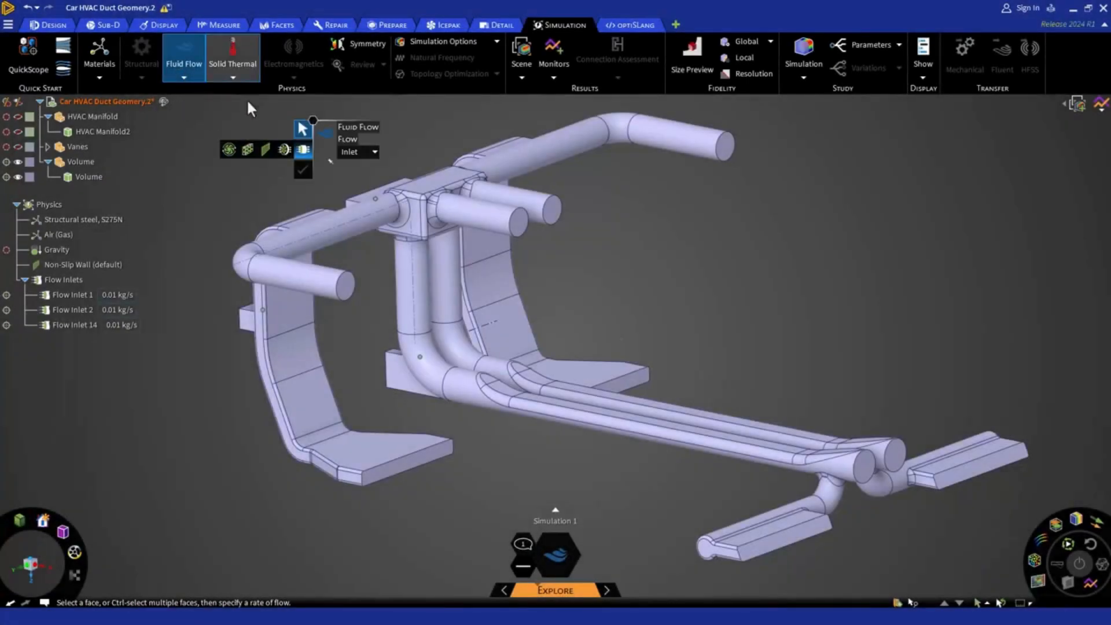
left_click(357, 154)
left_click(362, 185)
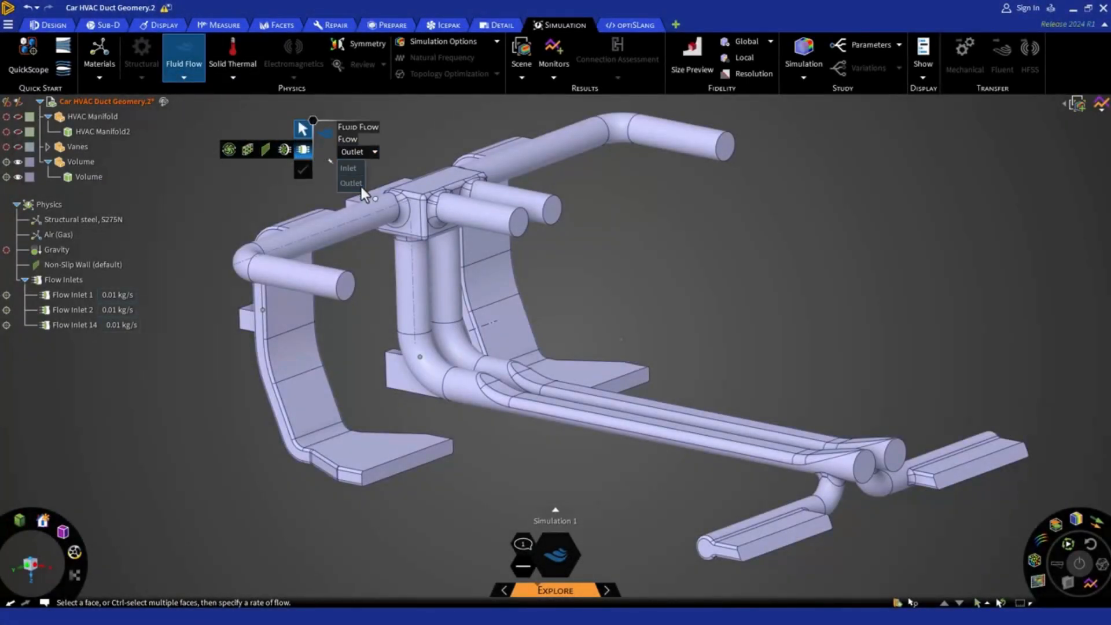
left_click(347, 287)
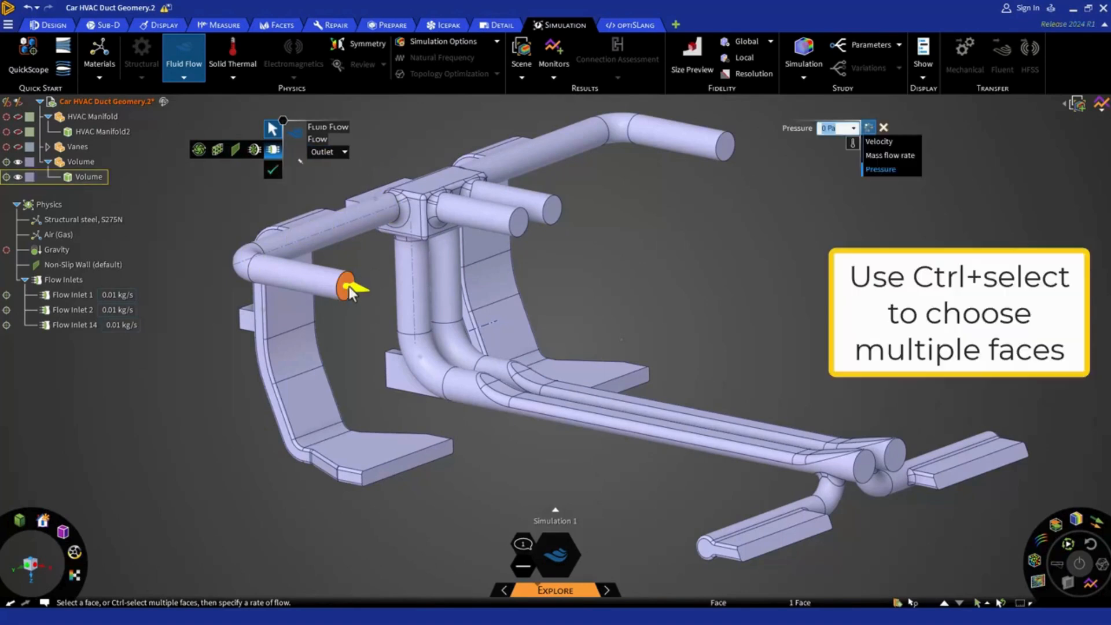
left_click(517, 224, "ctrl")
left_click(554, 214, "ctrl")
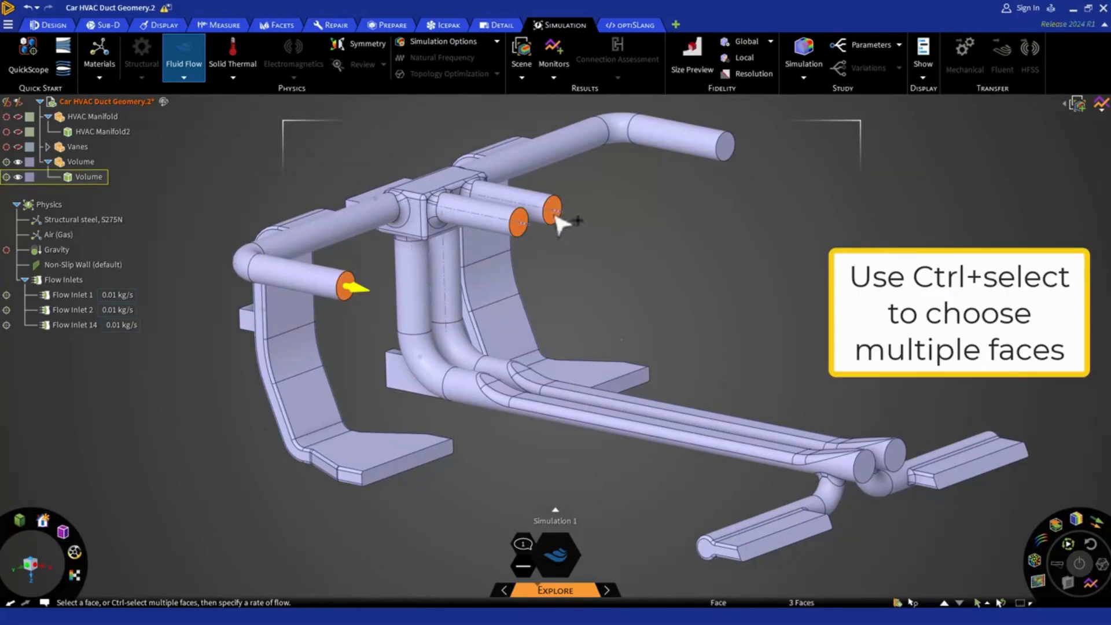
left_click(725, 152, "ctrl")
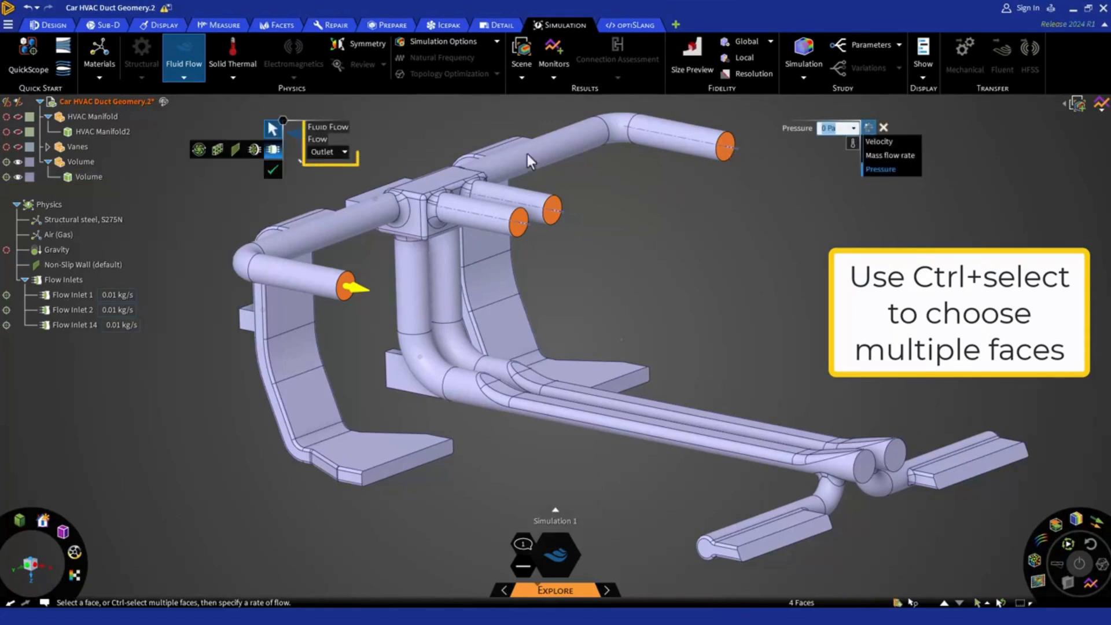
left_click(273, 170)
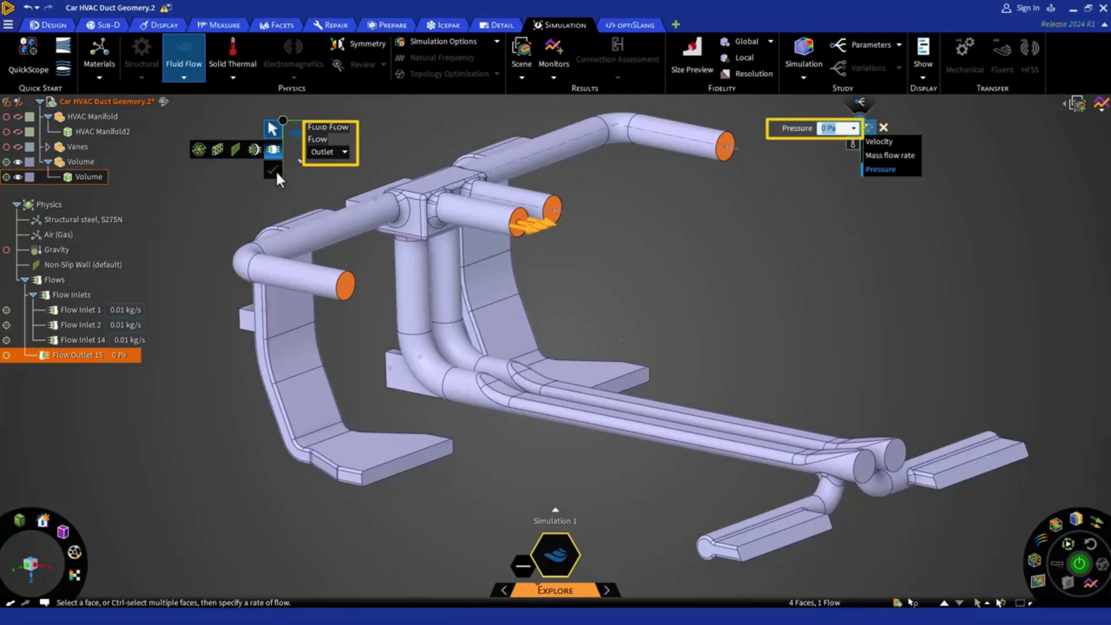
Add a 0 Pa pressure outlet on the long rectangular end faces at the feet of both wide curved side ducts.
left_click(421, 478)
left_click(419, 461)
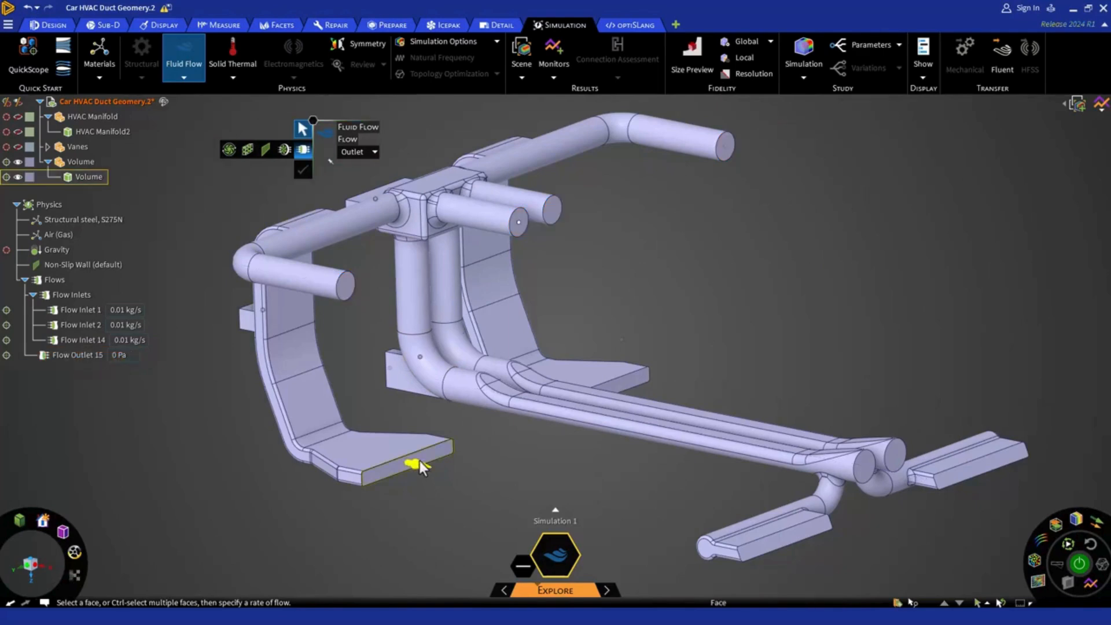
left_click(631, 385, "ctrl")
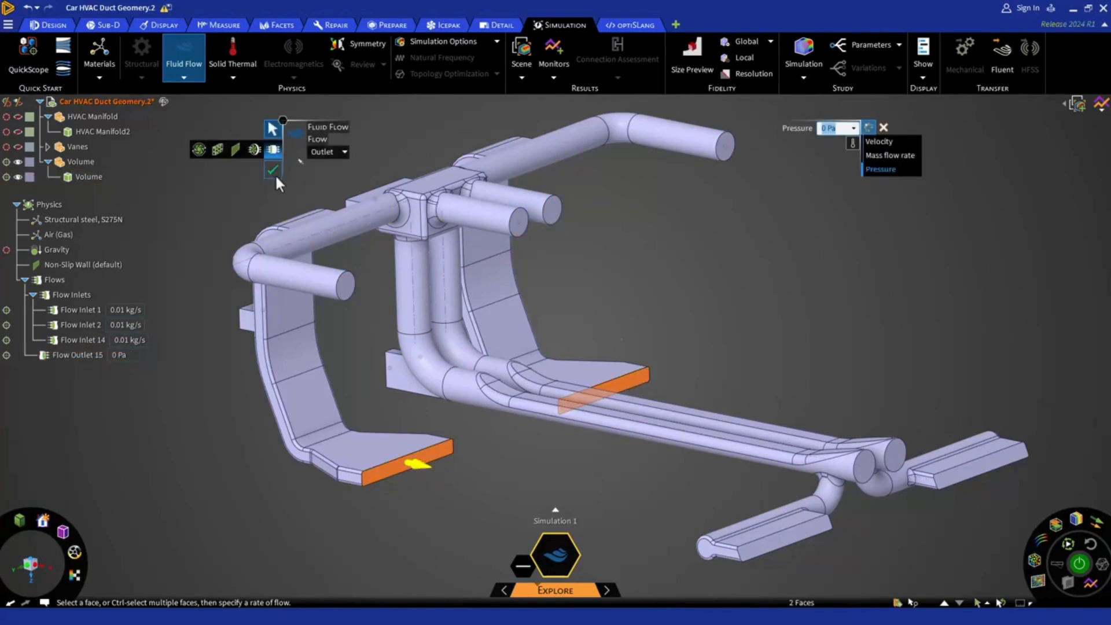
left_click(273, 171)
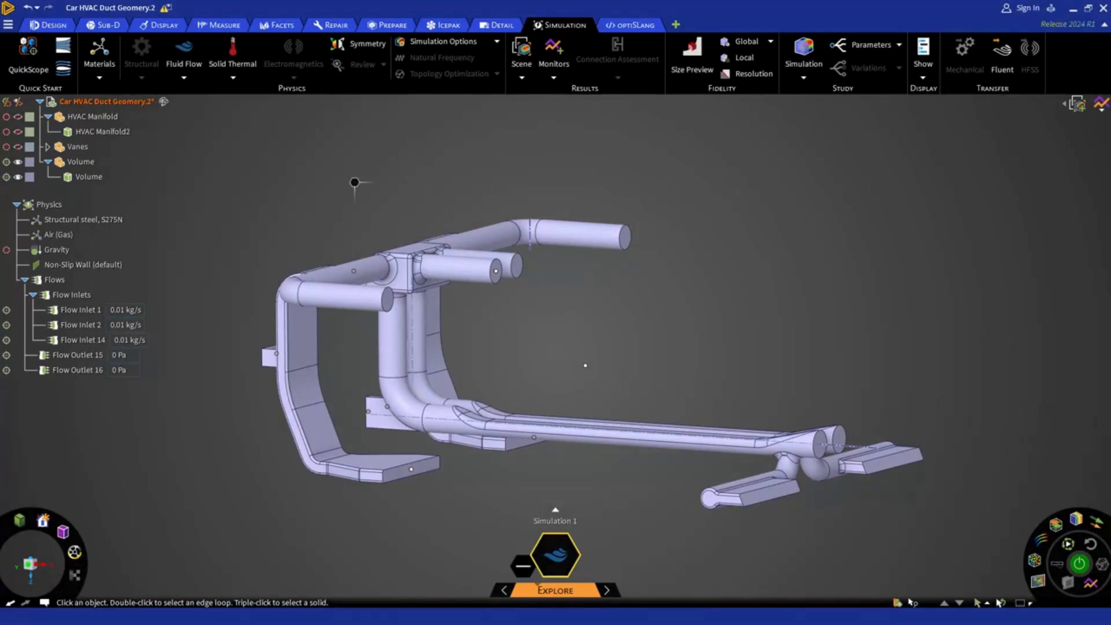
Add a flow outlet with 0 Pa pressure on the two round ends of the long floor ducts.
right_click(354, 184)
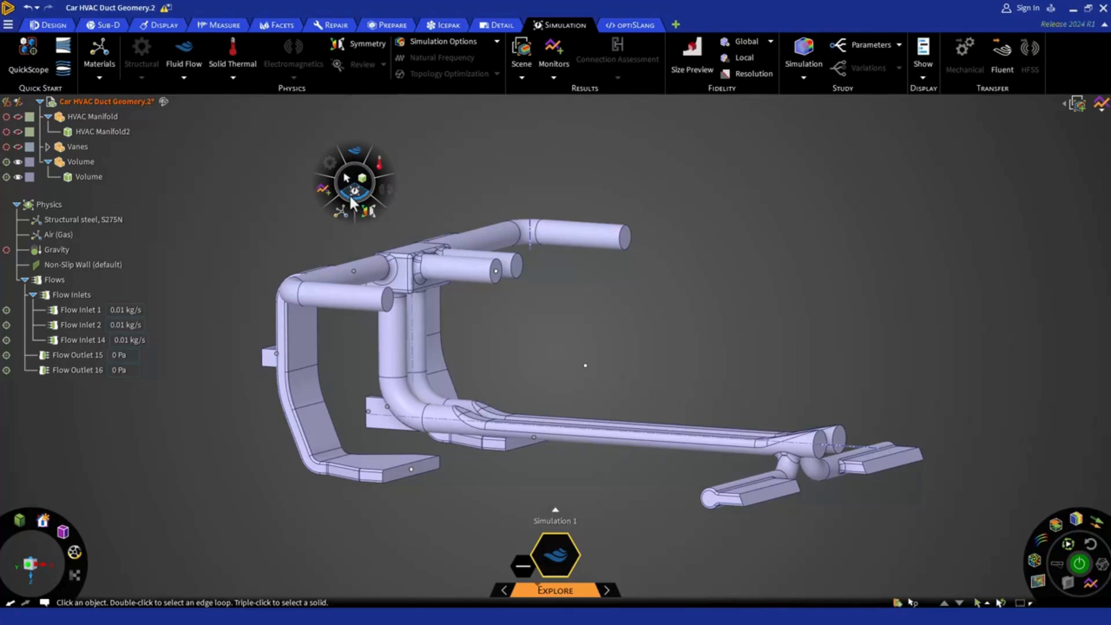
mouse_move(356, 163)
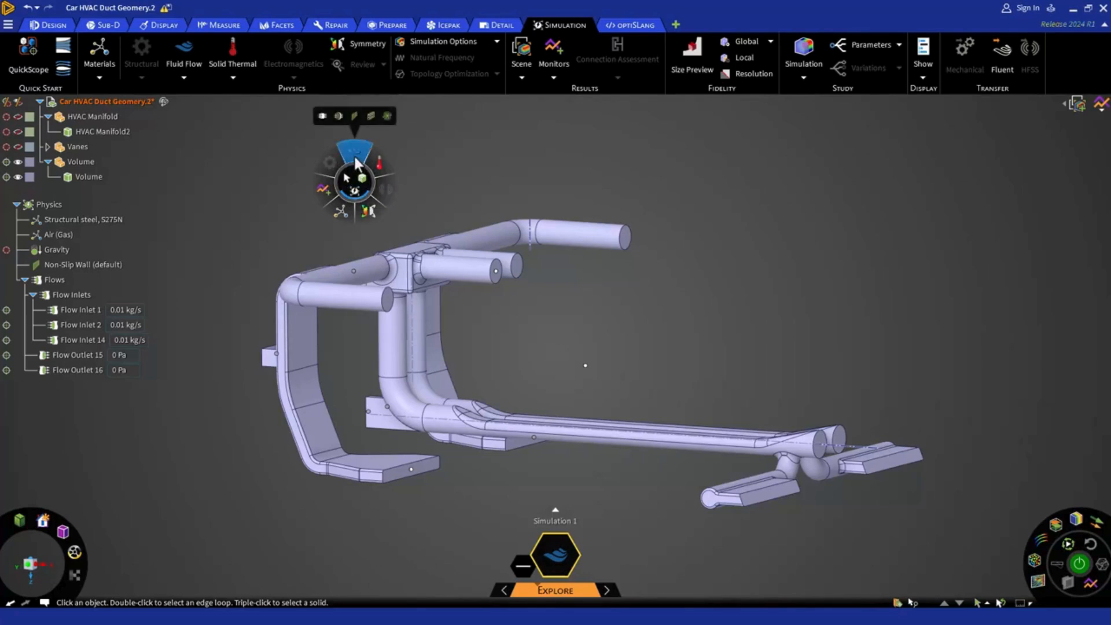
left_click(323, 116)
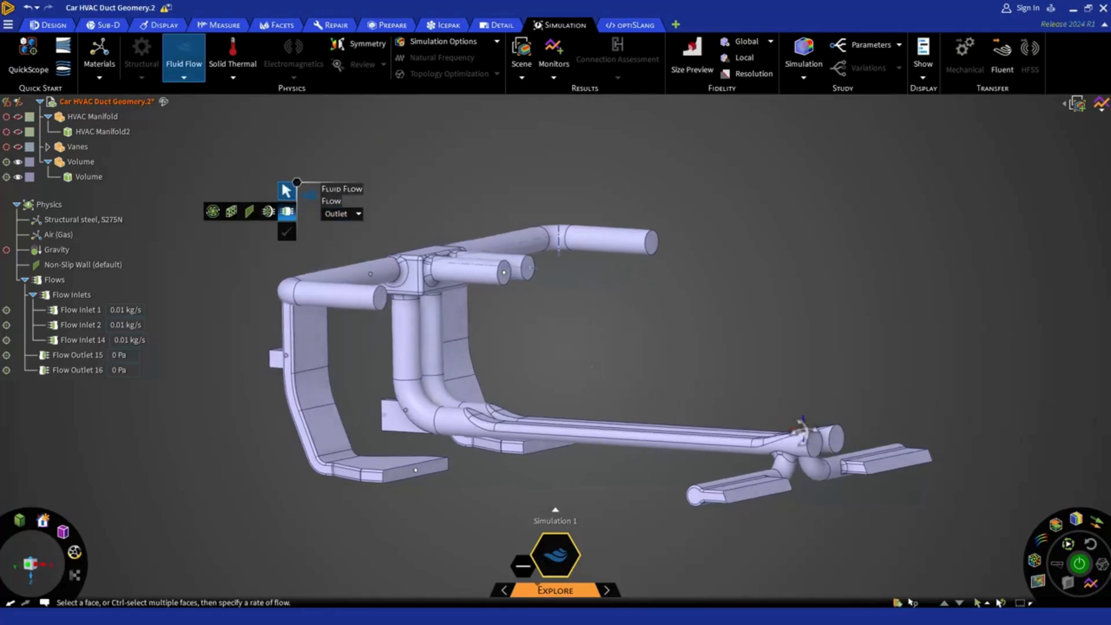
middle_click_drag(802, 431, 809, 433)
left_click(809, 442)
left_click(835, 436, "ctrl")
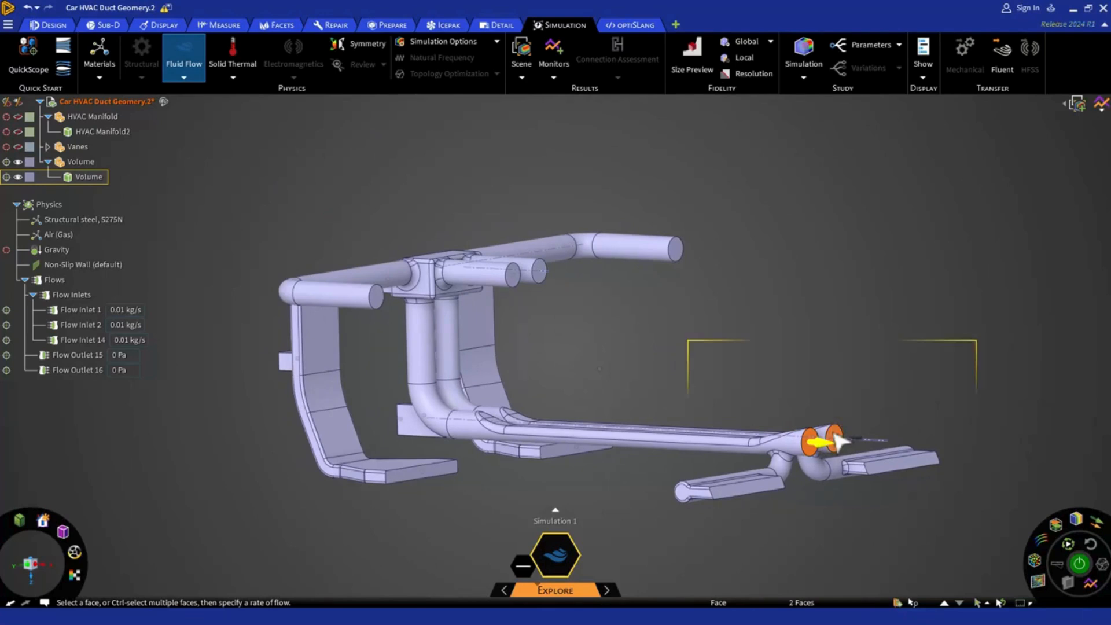
left_click(676, 388)
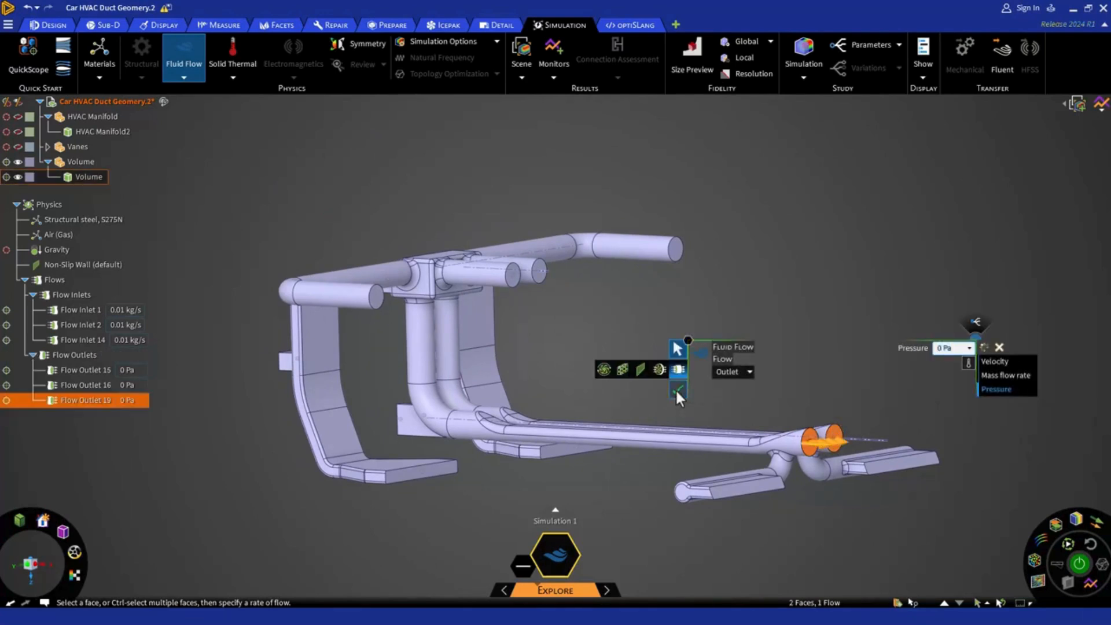
Add a 0 Pa flow outlet on the long rectangular faces of both vents branching off the far end of the floor ducts.
left_click(738, 489)
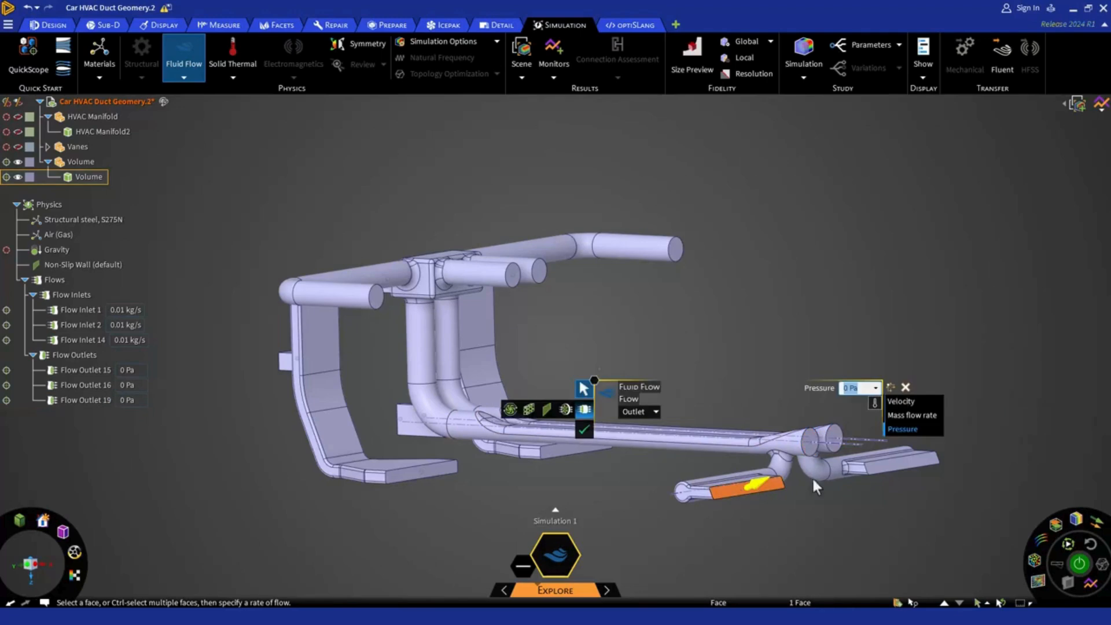
left_click(907, 461, "ctrl")
left_click(733, 440)
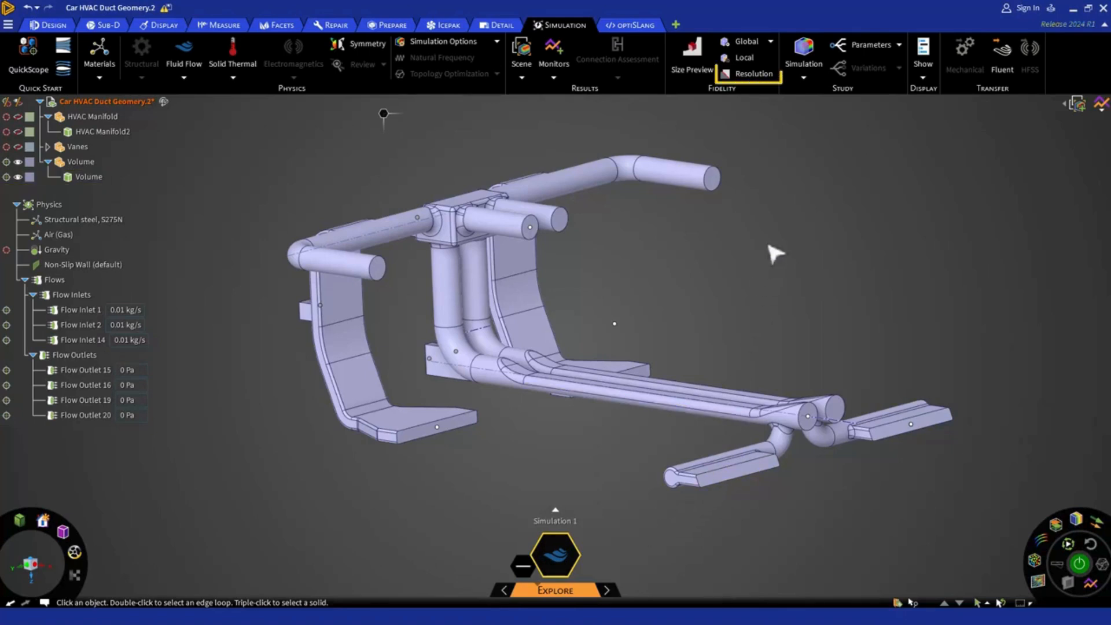
Turn on the Resolution display, lower the fidelity to 0.01 m and examine the uncaptured areas of the duct geometry.
left_click(762, 74)
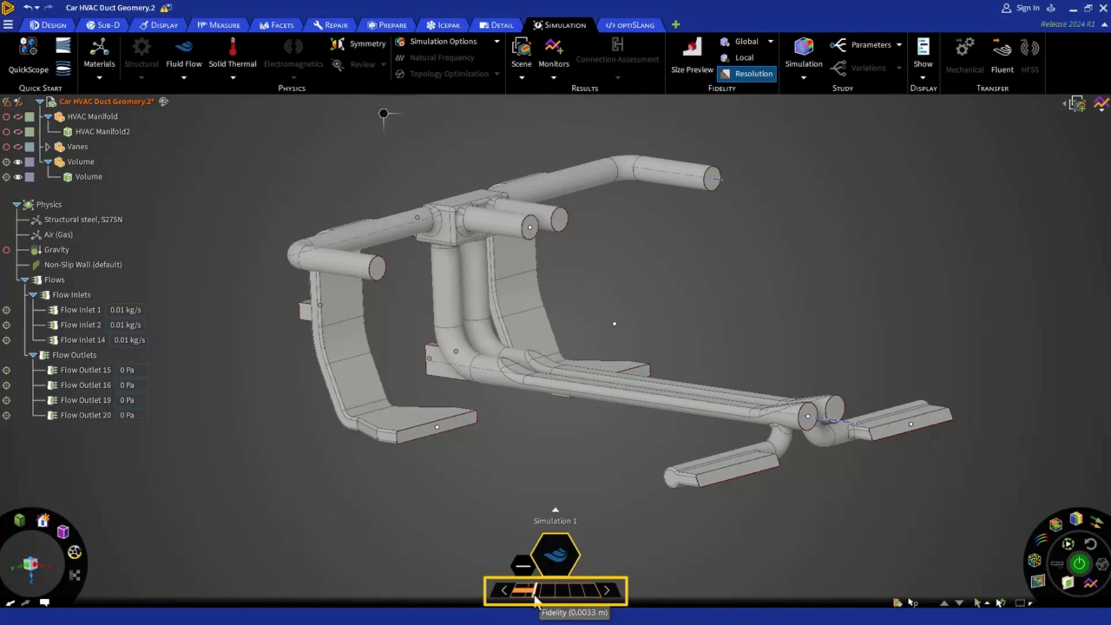
left_click_drag(534, 596, 527, 596)
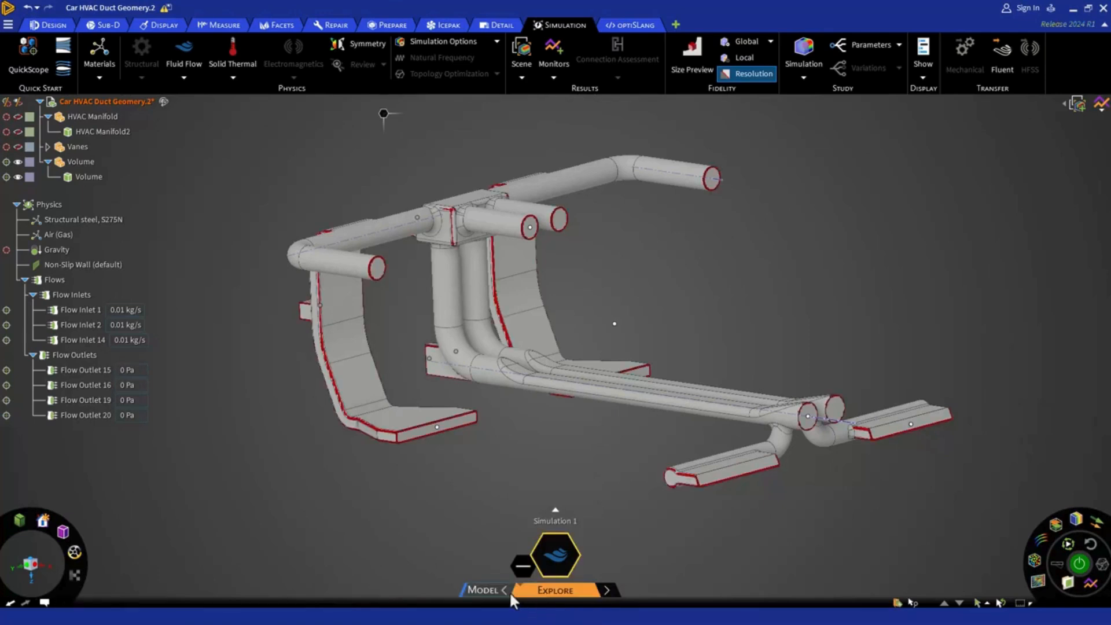
scroll(595, 425, "up", 2)
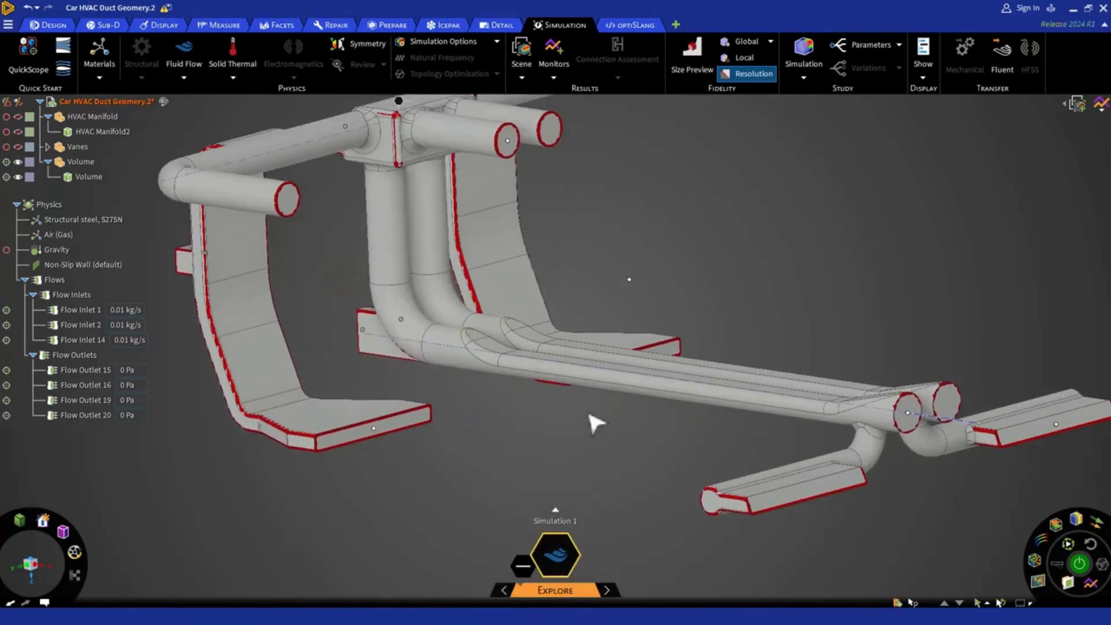
scroll(596, 421, "up", 2)
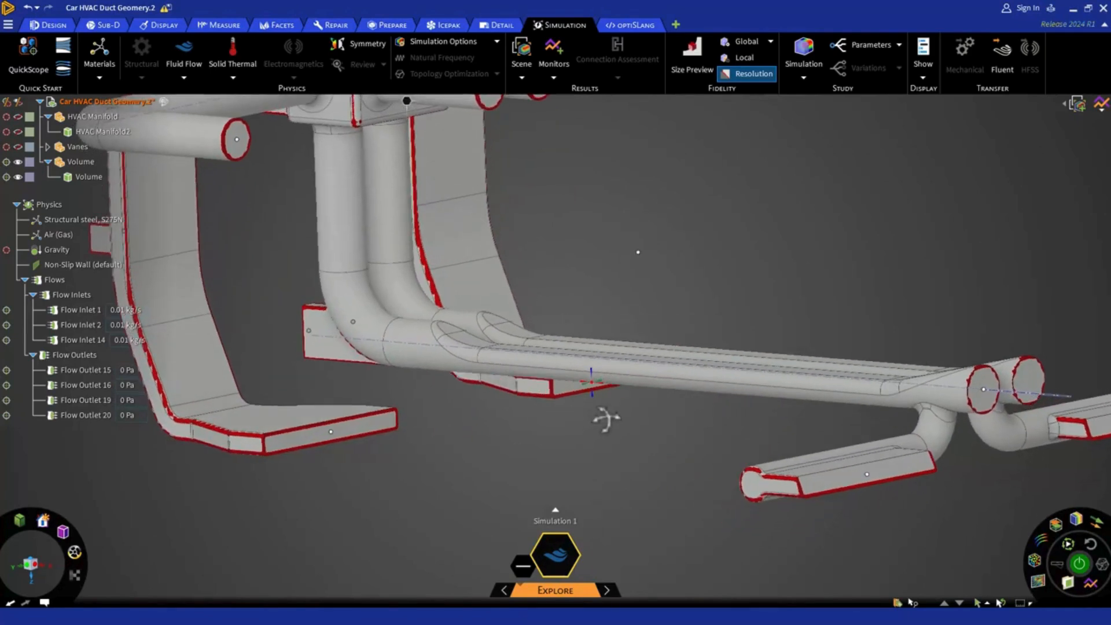
scroll(606, 418, "up", 2)
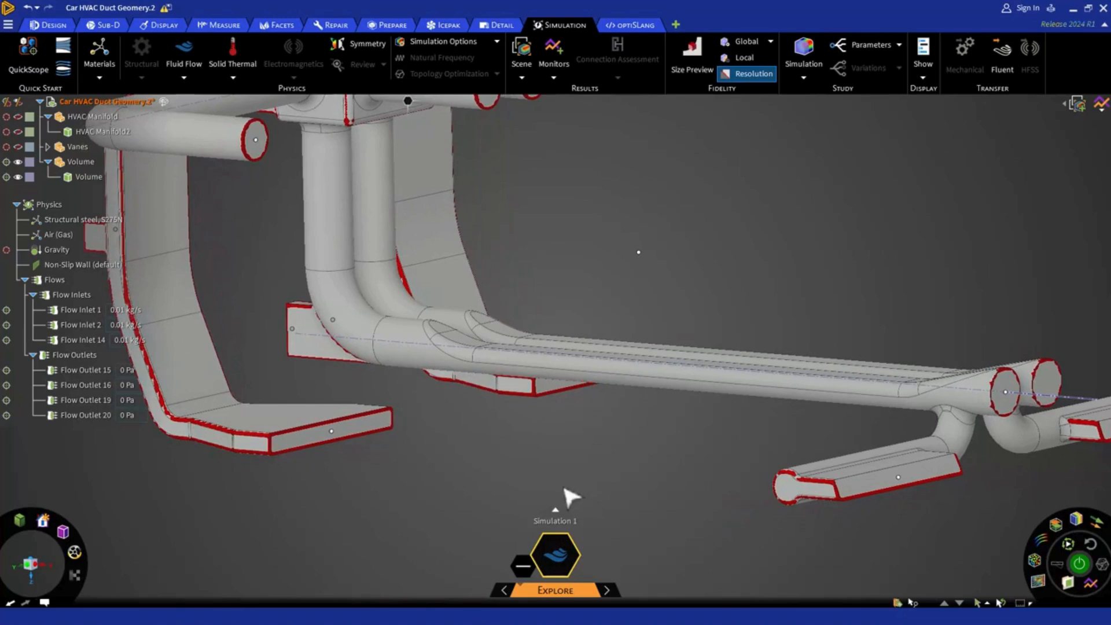
Raise the fidelity to its maximum and use Size Preview to compare the element size with the end edge of the floor vent outlet.
mouse_move(515, 593)
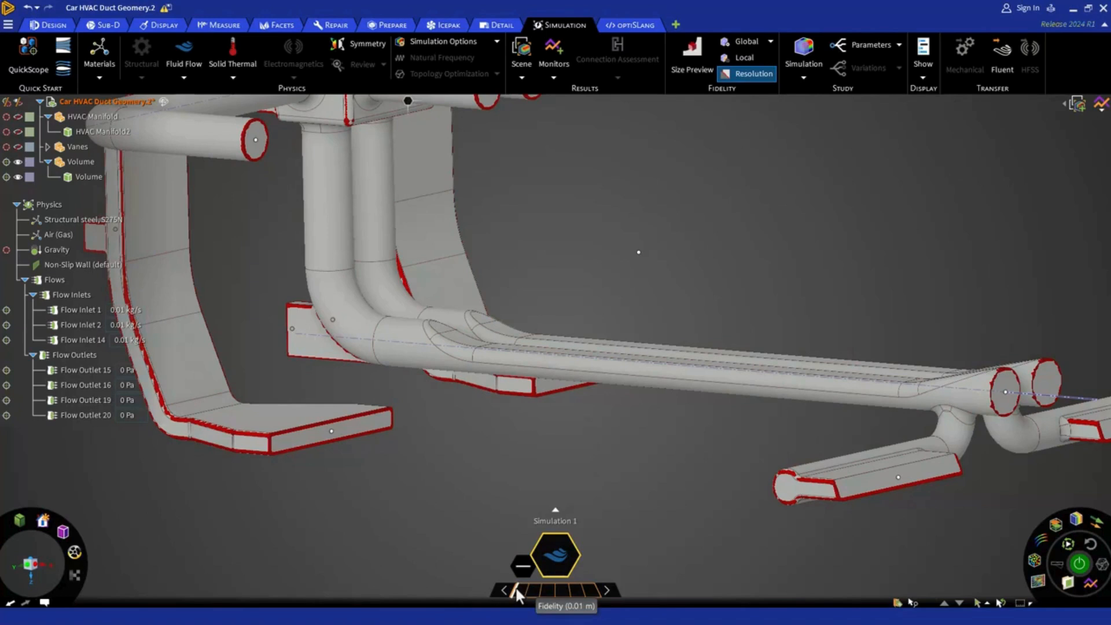
left_click_drag(516, 589, 599, 589)
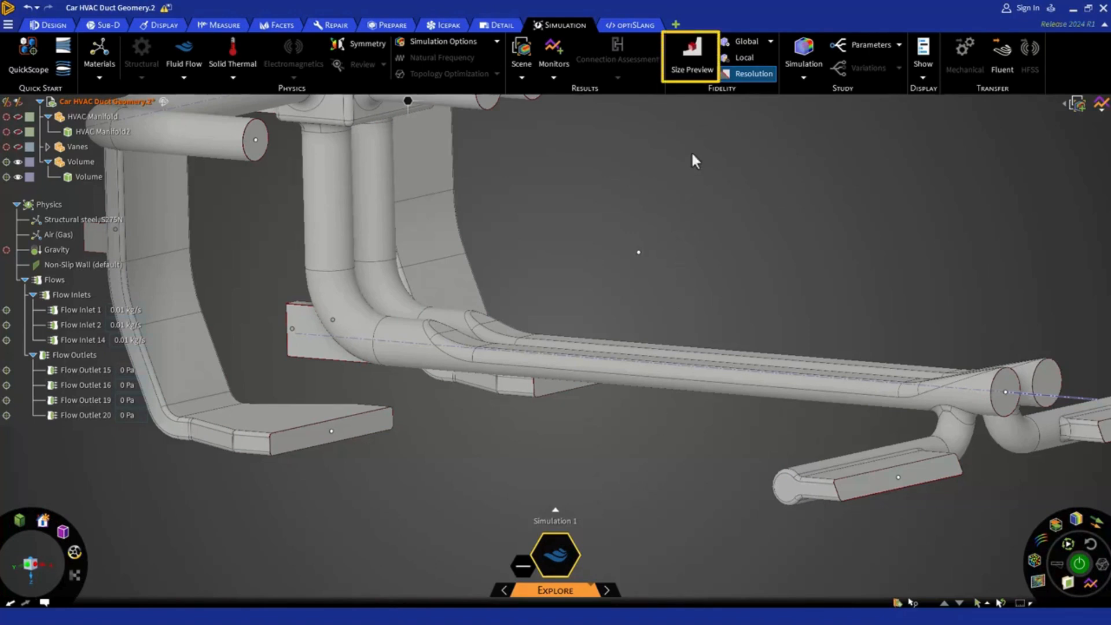
left_click(693, 72)
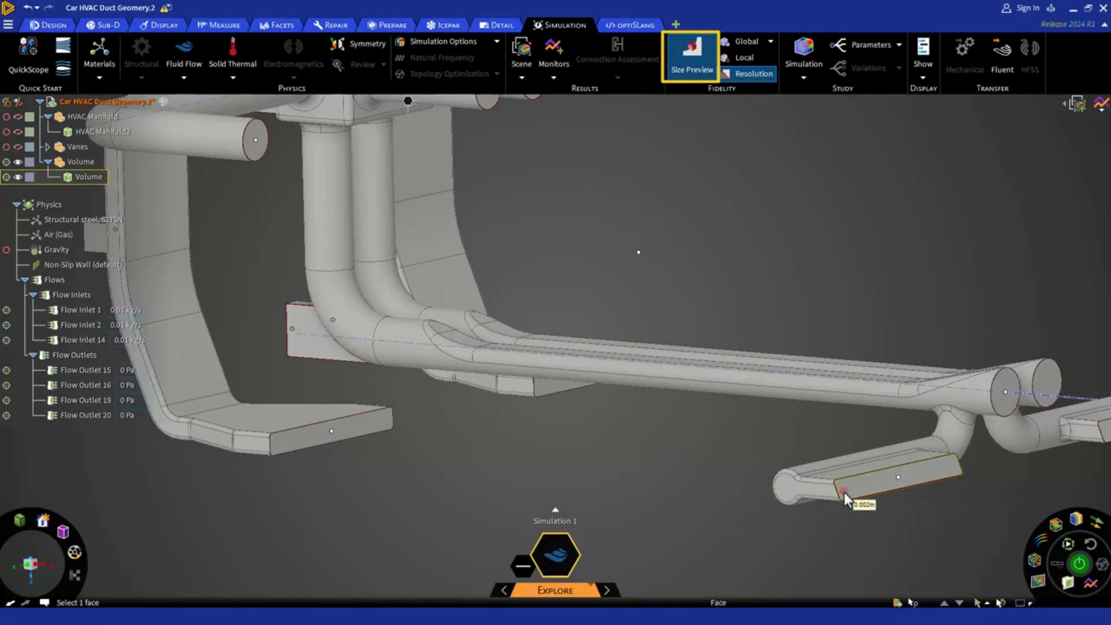
scroll(845, 492, "up", 5)
scroll(845, 492, "up", 6)
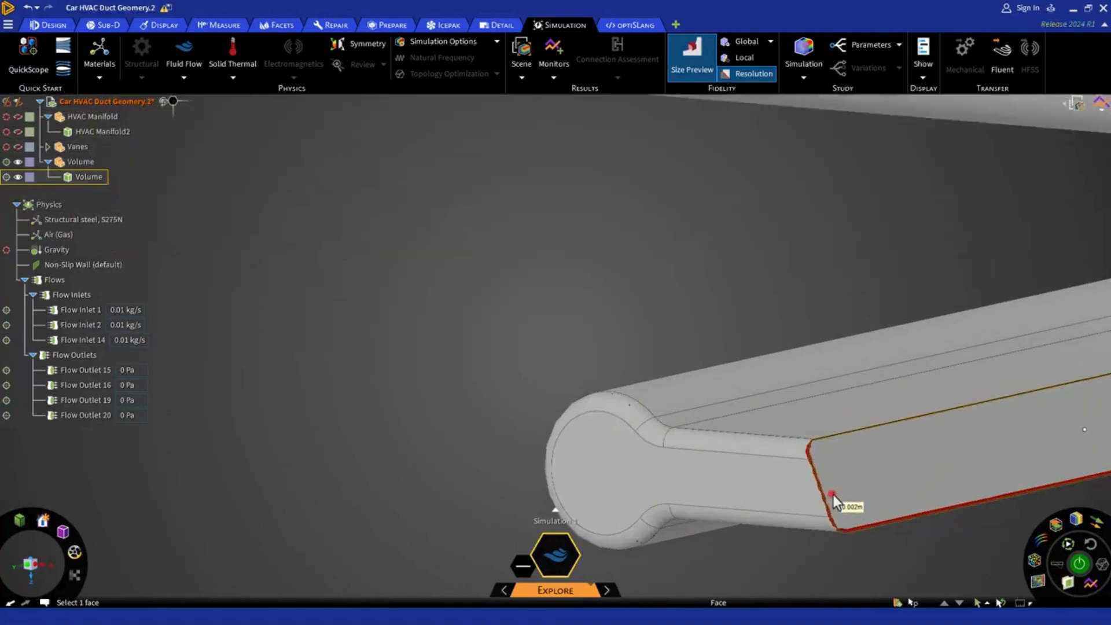
scroll(818, 495, "up", 3)
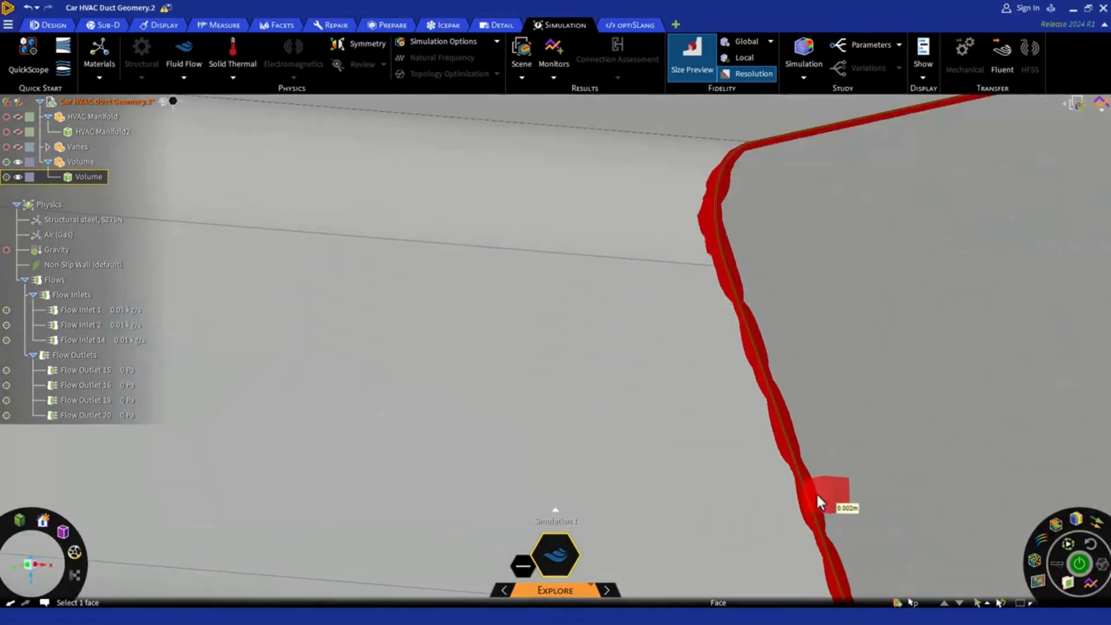
scroll(814, 492, "up", 2)
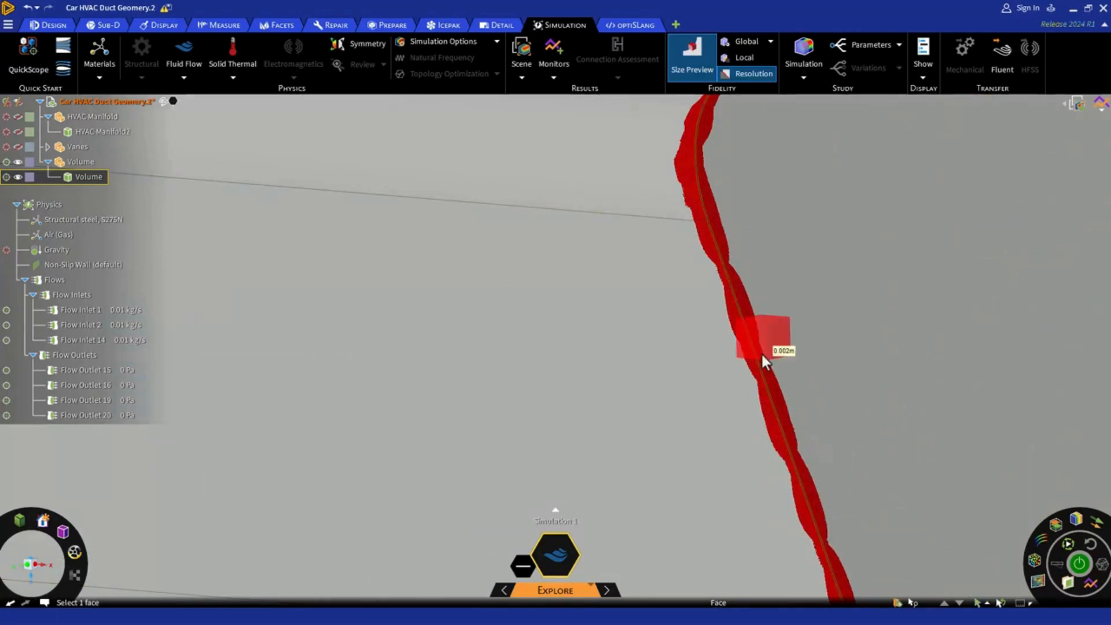
scroll(762, 352, "down", 5)
Set the simulation fidelity to 5 percent and start solving the fluid flow simulation.
mouse_move(599, 595)
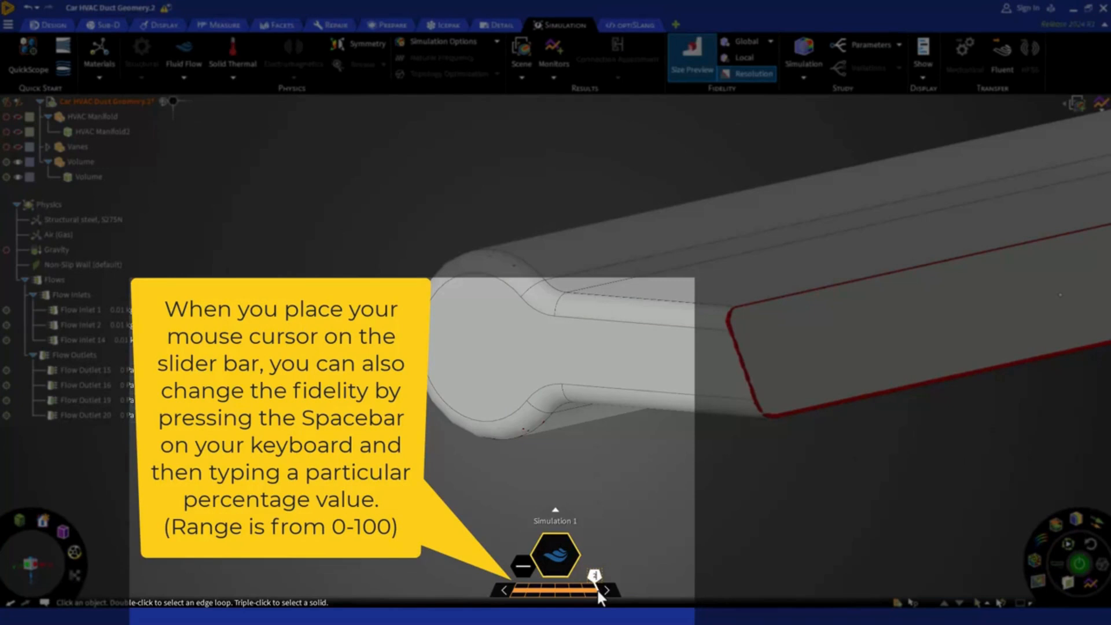
type("5")
key("Return")
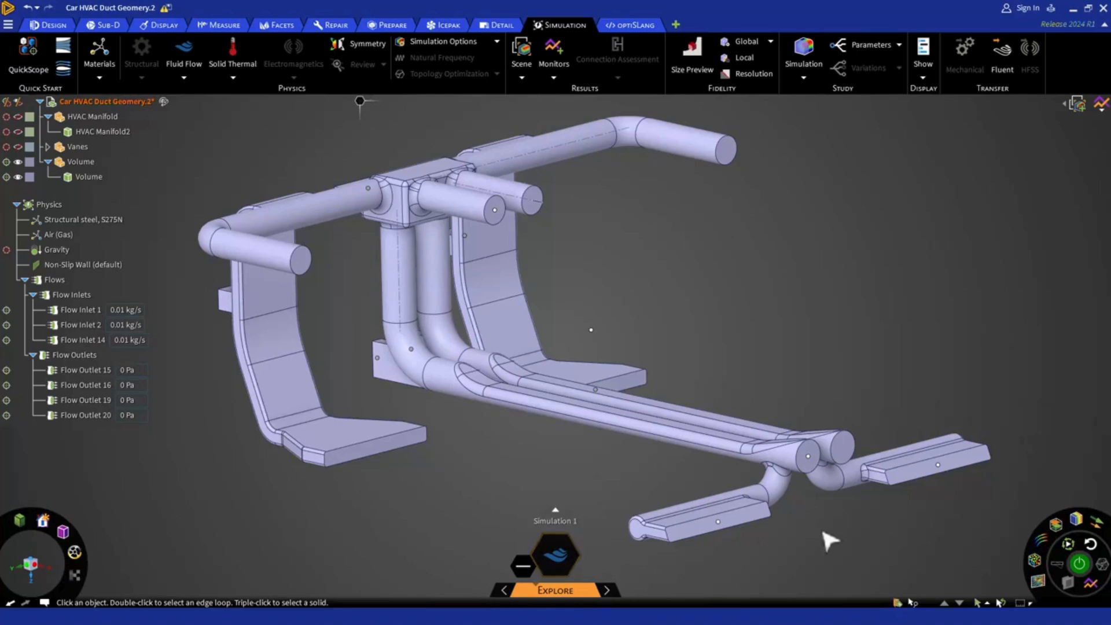
left_click(1079, 566)
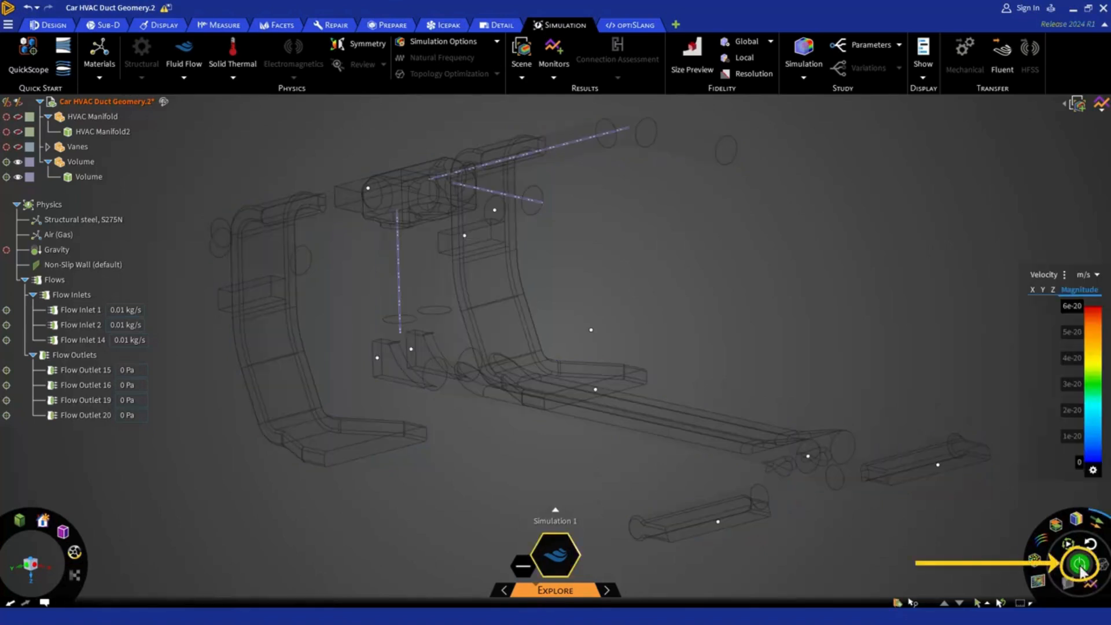